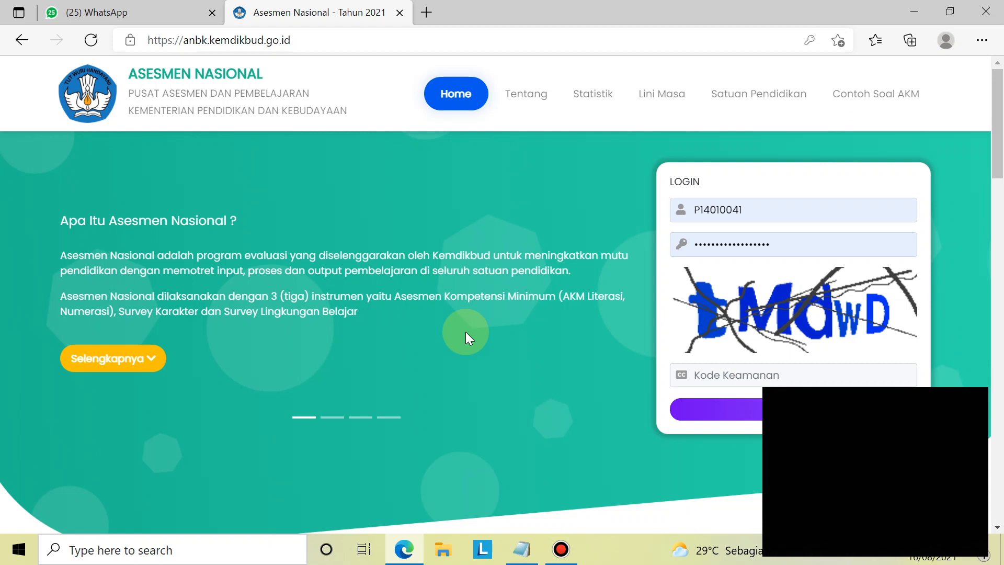
# Step: Switch to Notepad and examine how the SD/MI username combines the level letter with province, city/regency and school codes
pyautogui.click(521, 549)
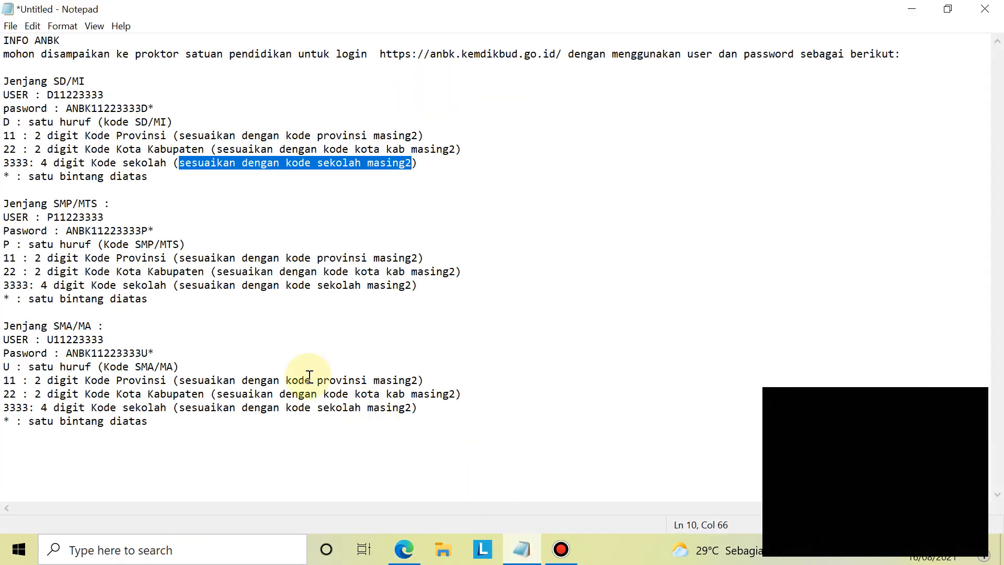
pyautogui.click(111, 136)
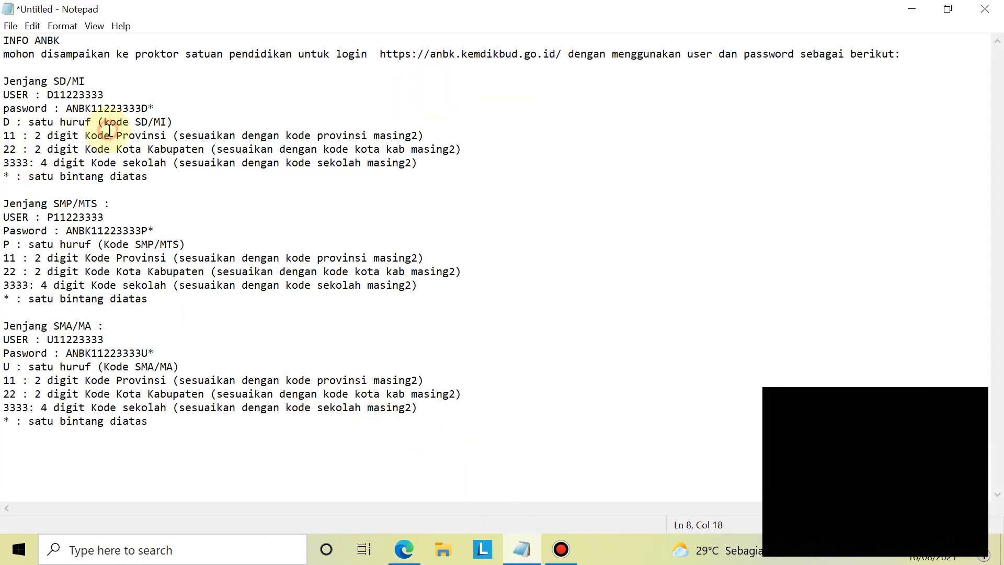
pyautogui.click(491, 169)
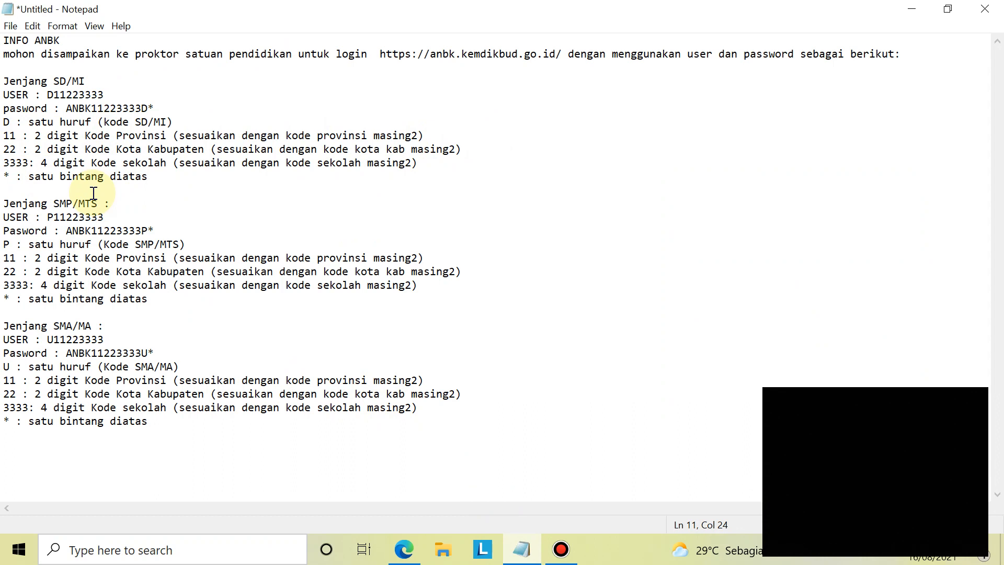
pyautogui.click(318, 215)
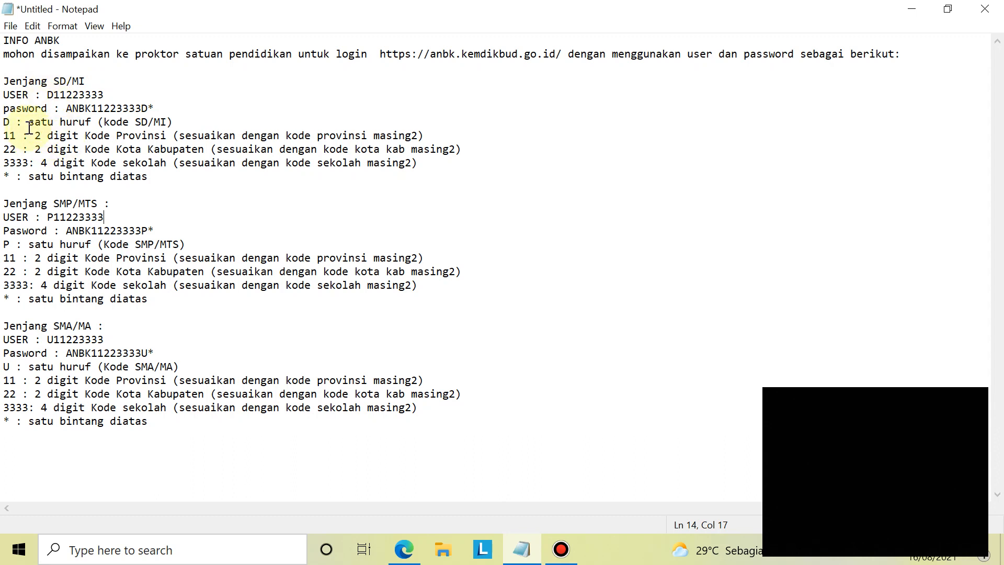
pyautogui.moveTo(29, 123); pyautogui.dragTo(98, 122)
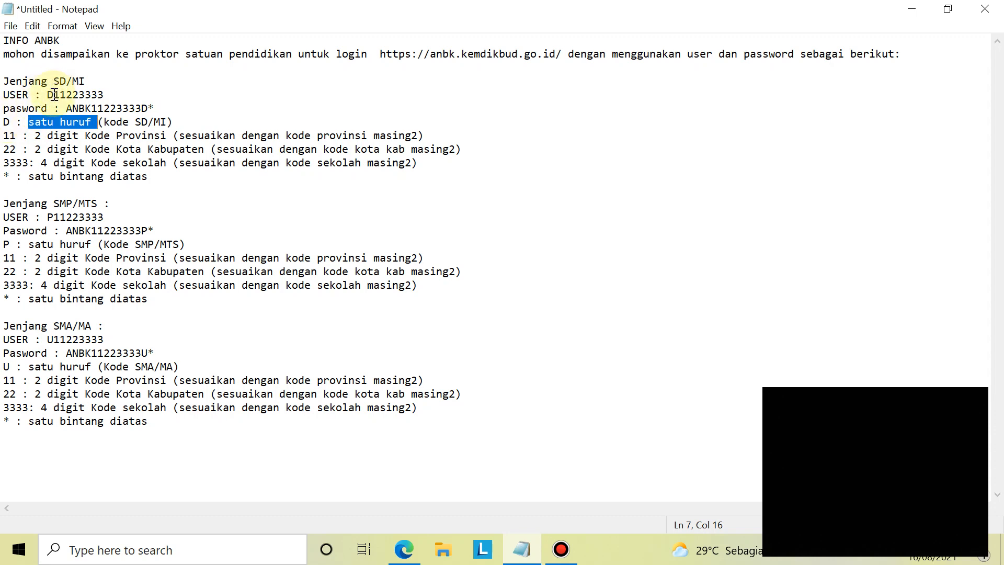
pyautogui.click(2, 135)
pyautogui.moveTo(2, 135); pyautogui.dragTo(18, 136)
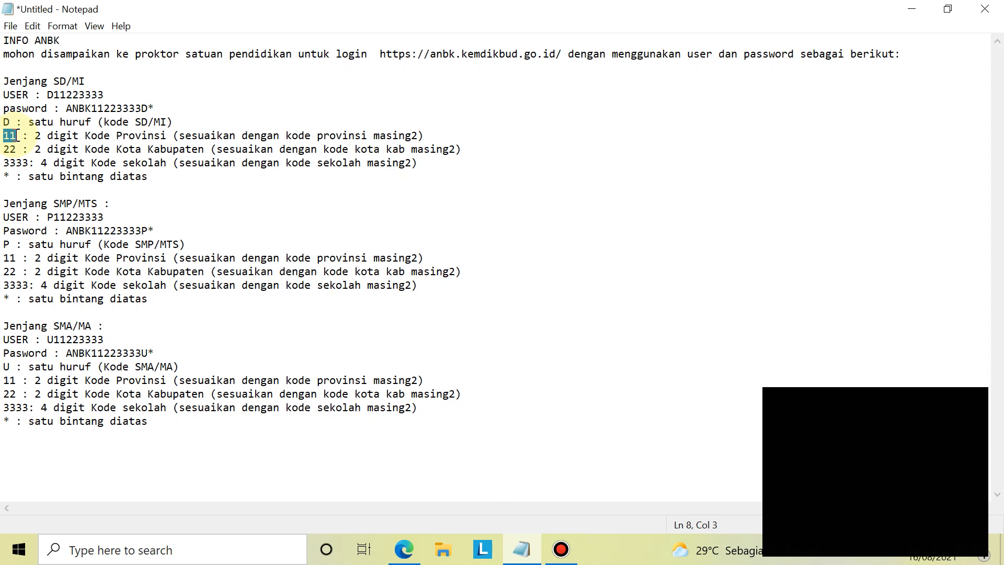
pyautogui.click(3, 149)
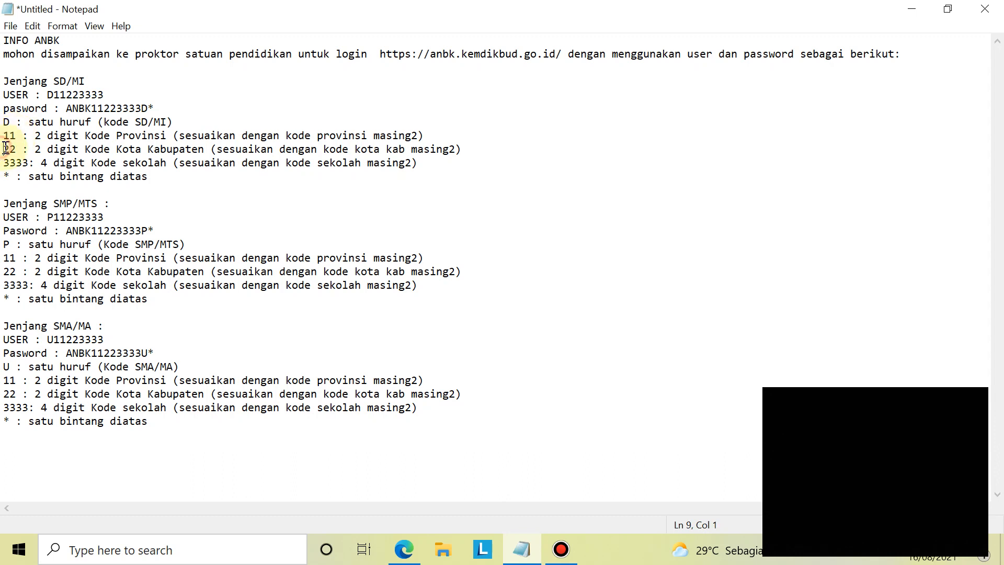
pyautogui.moveTo(2, 149); pyautogui.dragTo(17, 149)
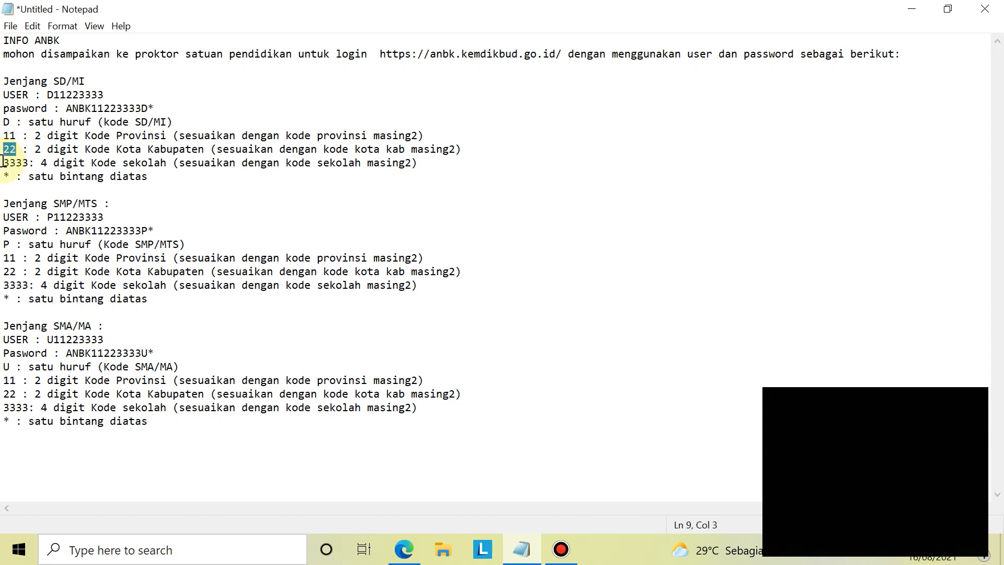
pyautogui.moveTo(3, 163); pyautogui.dragTo(27, 163)
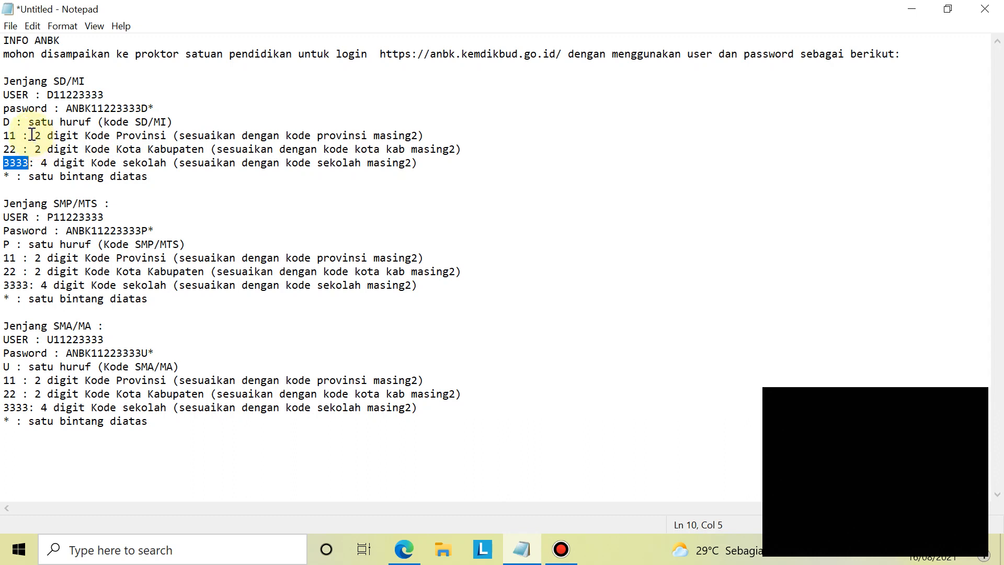
pyautogui.moveTo(32, 135); pyautogui.dragTo(463, 159)
pyautogui.click(141, 159)
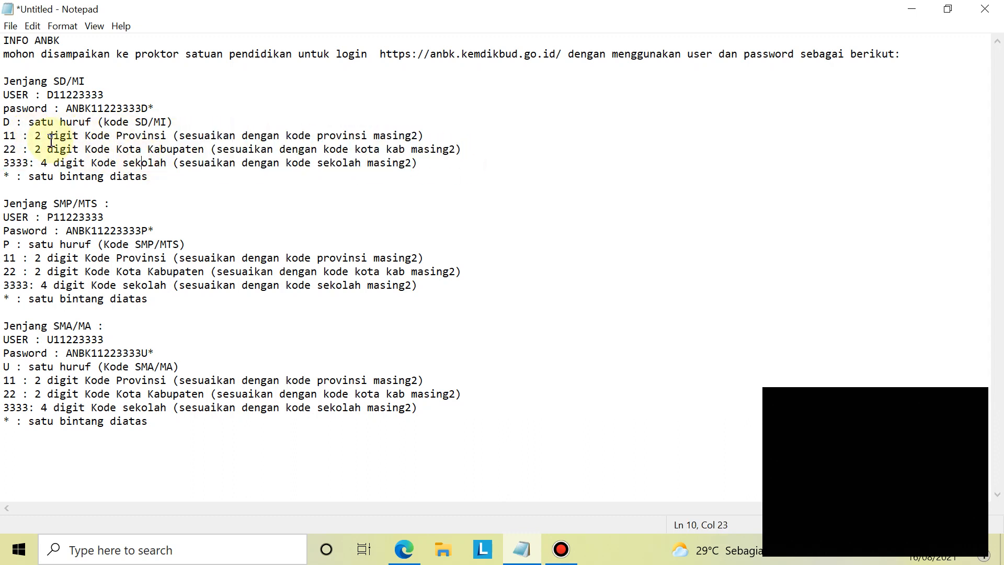
pyautogui.moveTo(34, 136); pyautogui.dragTo(436, 159)
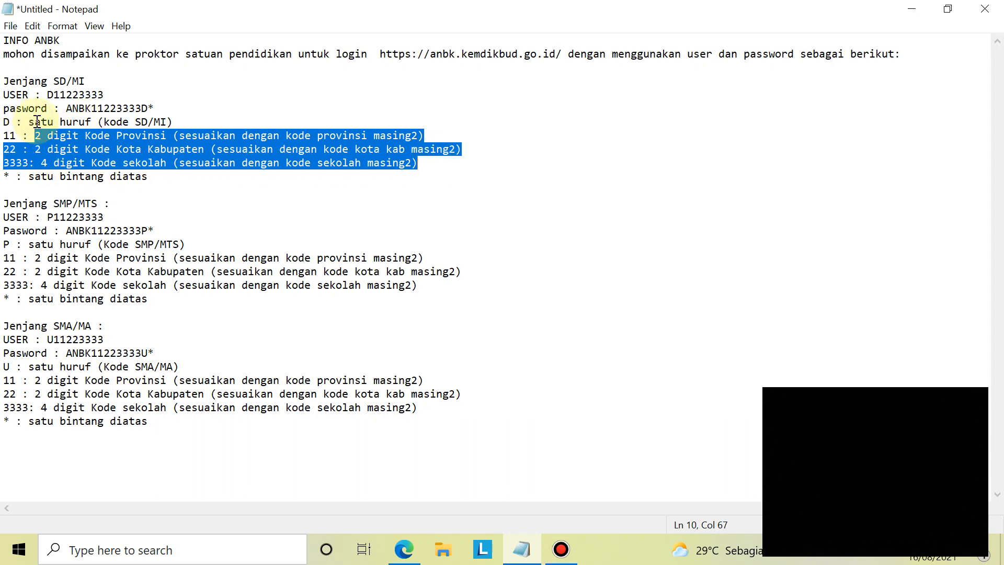
# Step: Examine the SD/MI password pattern in the notes, from its prefix through the code digits to the level letter and asterisk
pyautogui.click(67, 108)
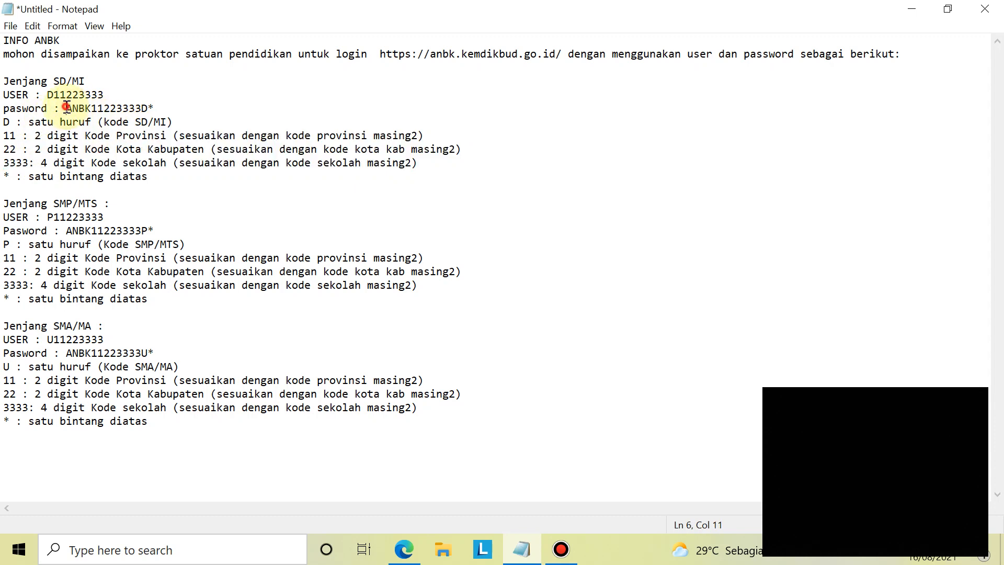
pyautogui.moveTo(67, 108); pyautogui.dragTo(93, 108)
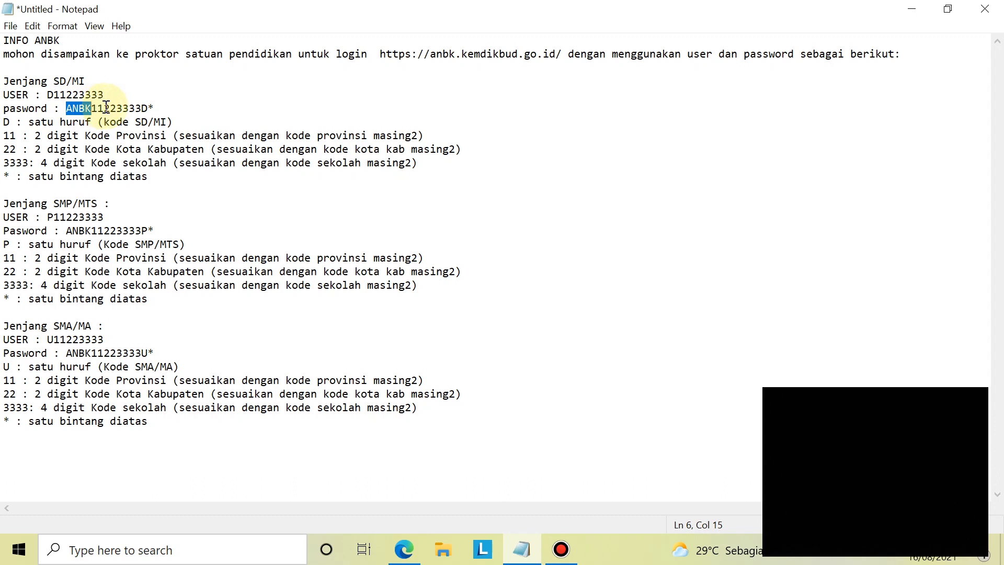
pyautogui.click(117, 103)
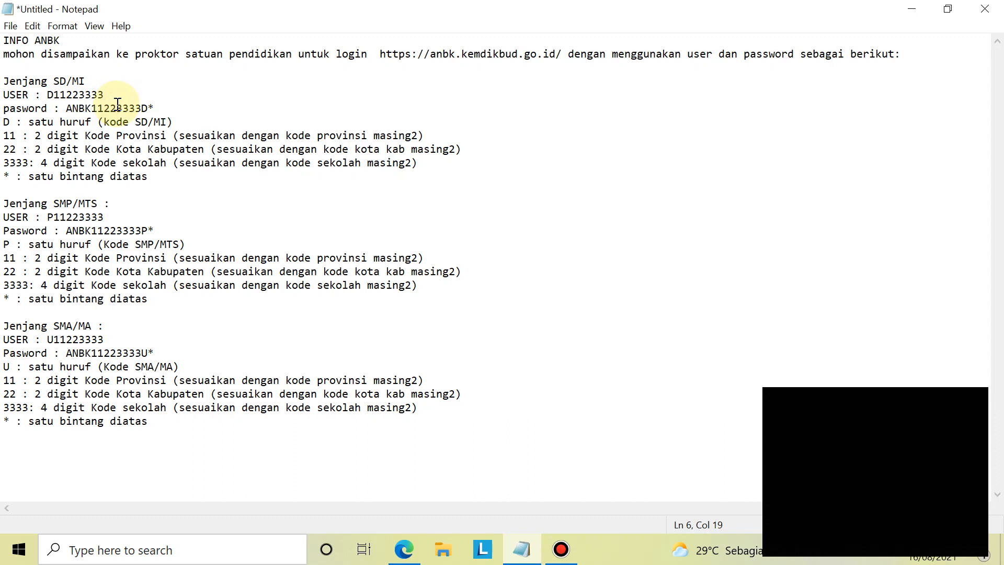
pyautogui.moveTo(117, 103); pyautogui.dragTo(137, 103)
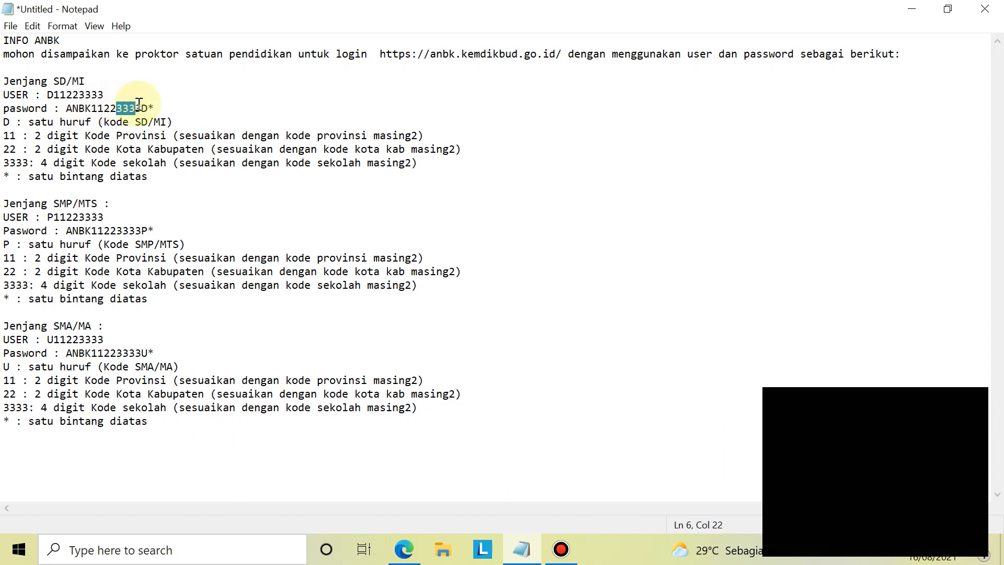
pyautogui.click(149, 108)
pyautogui.click(163, 107)
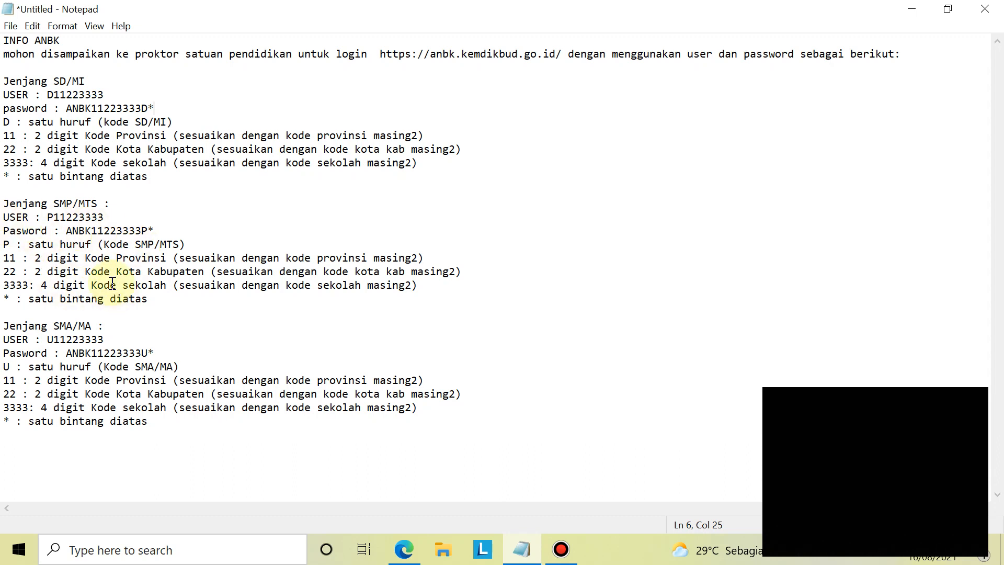
# Step: Examine the SMP/MTS username and password patterns, including the level letter P, and the Jenjang SMA/MA section in the notes
pyautogui.click(46, 218)
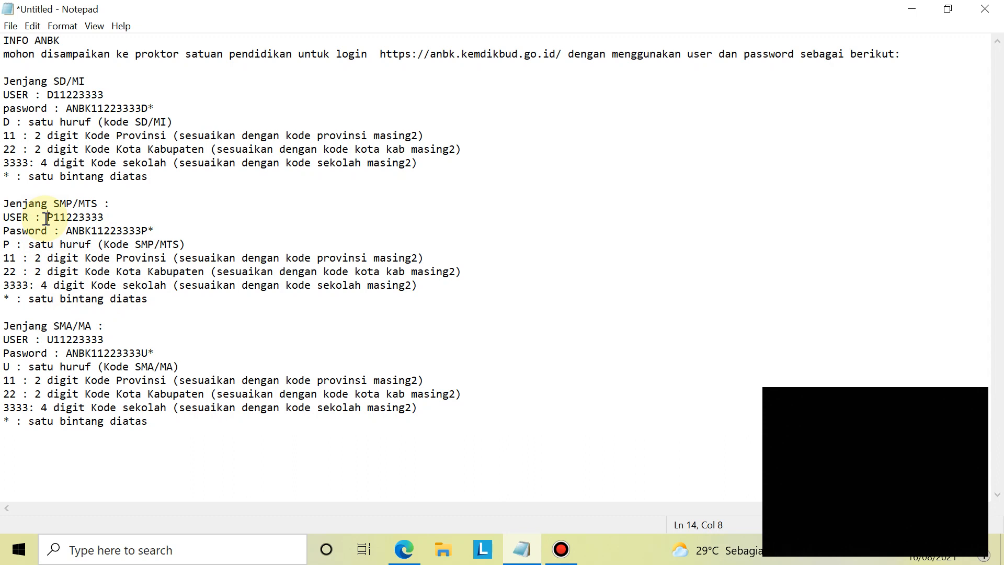
pyautogui.moveTo(46, 218); pyautogui.dragTo(52, 218)
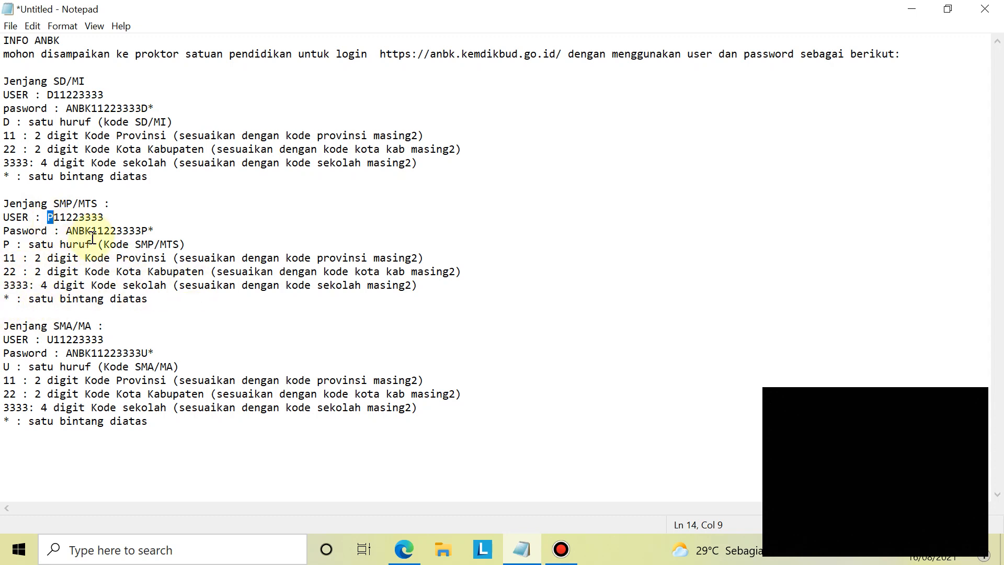
pyautogui.moveTo(66, 234); pyautogui.dragTo(143, 231)
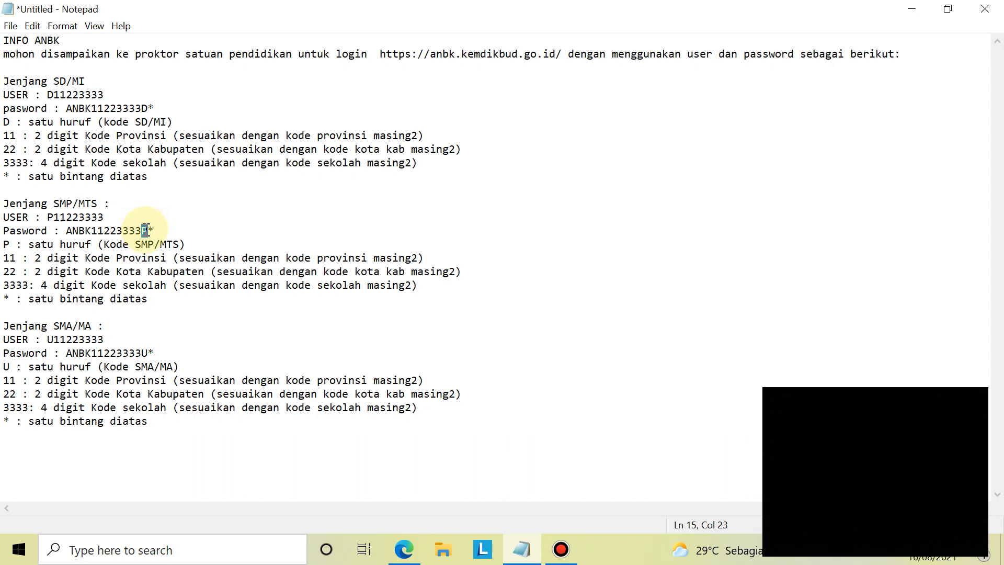
pyautogui.click(156, 229)
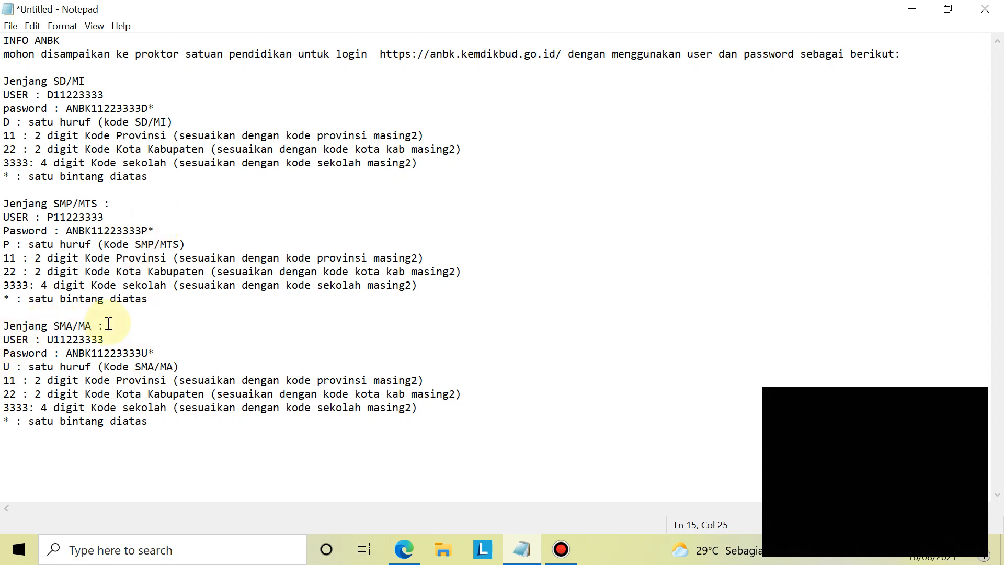
pyautogui.moveTo(4, 326); pyautogui.dragTo(543, 430)
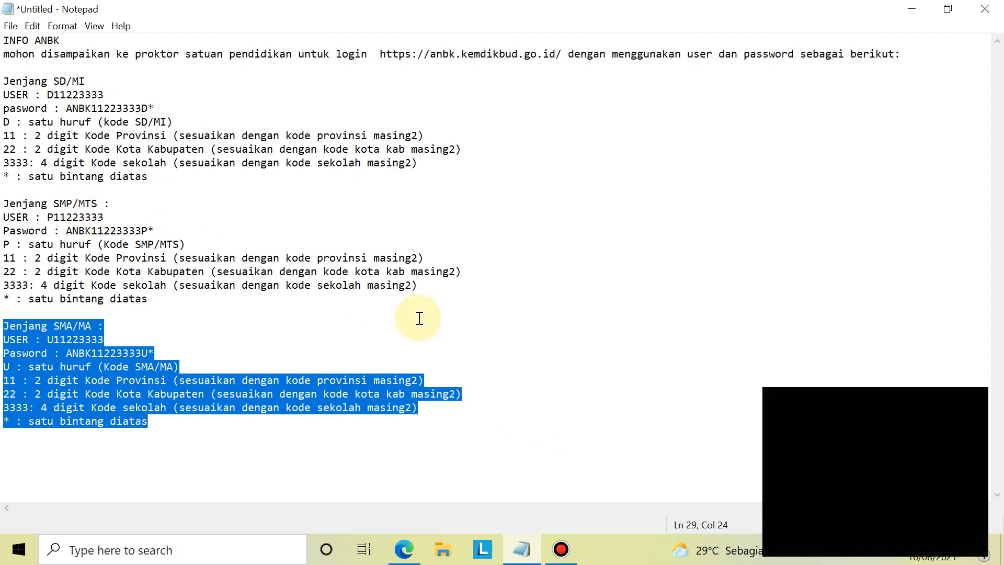
# Step: Minimize the notes and reload the login page at anbk.kemdikbud.go.id in Edge, briefly checking the notes again
pyautogui.click(913, 9)
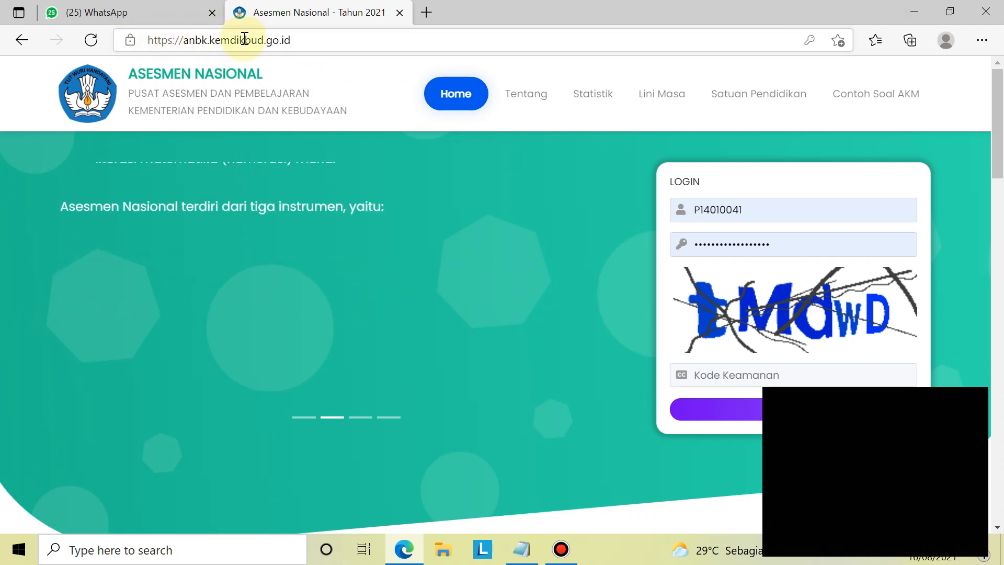
pyautogui.moveTo(305, 40); pyautogui.dragTo(150, 42)
pyautogui.click(316, 41)
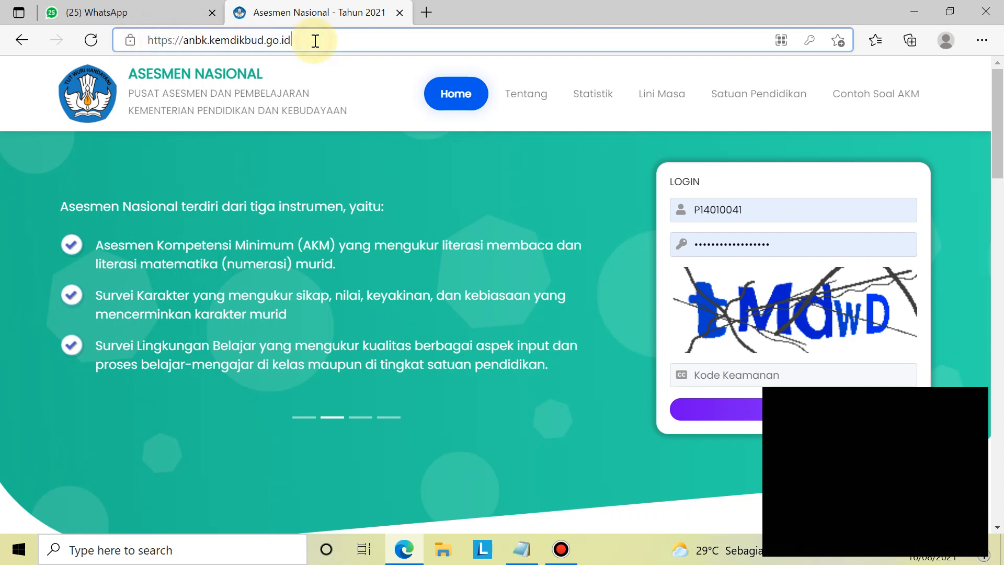
pyautogui.press('Return')
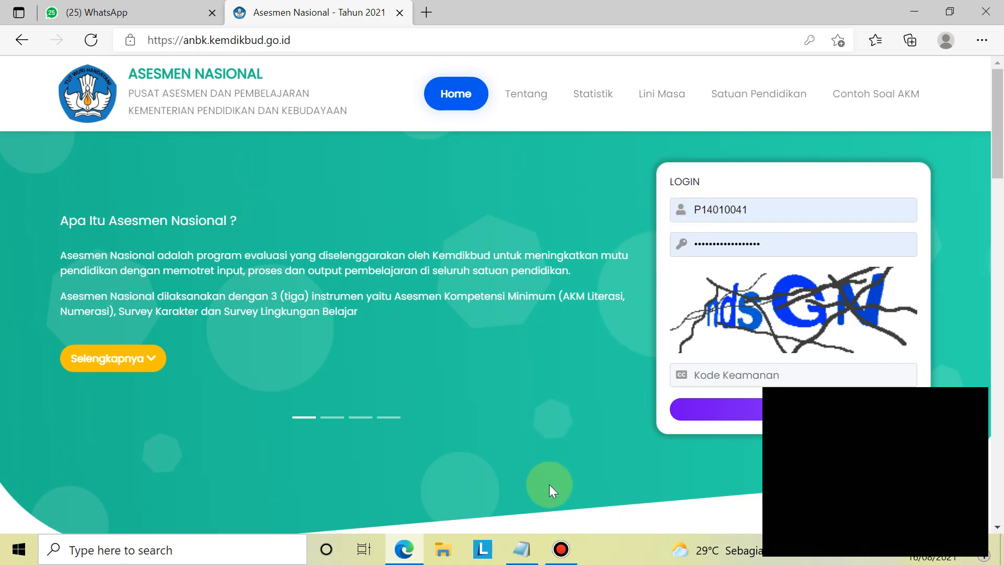
pyautogui.click(515, 550)
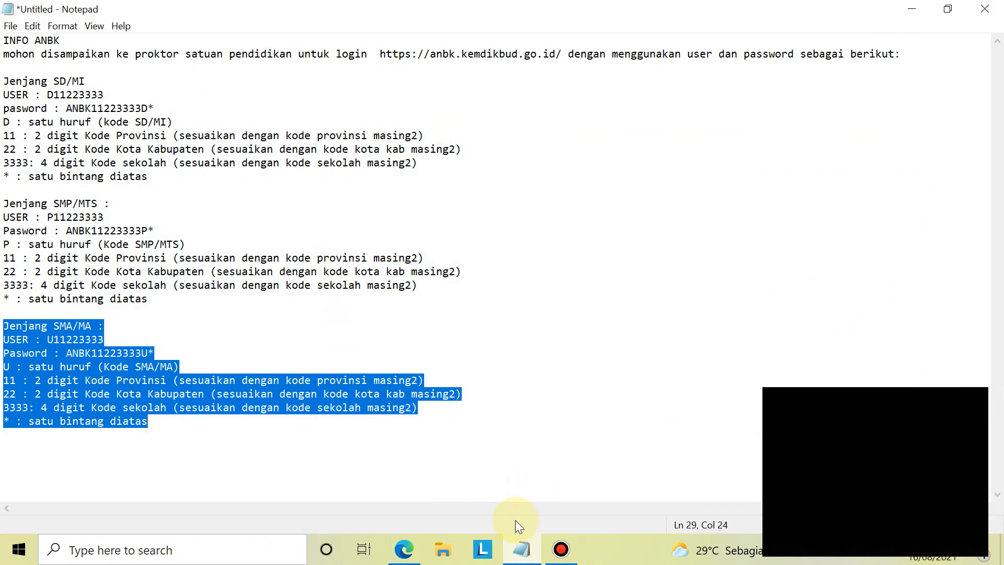
pyautogui.click(400, 549)
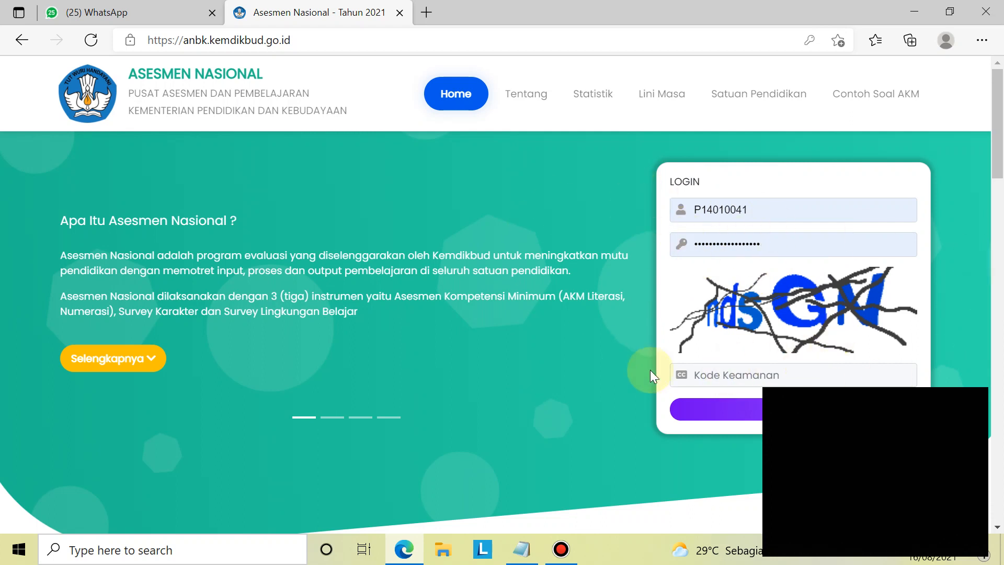
# Step: Enter the captcha code in the Kode Keamanan field, log in with the prefilled credentials, and dismiss the page translation offer
pyautogui.click(761, 376)
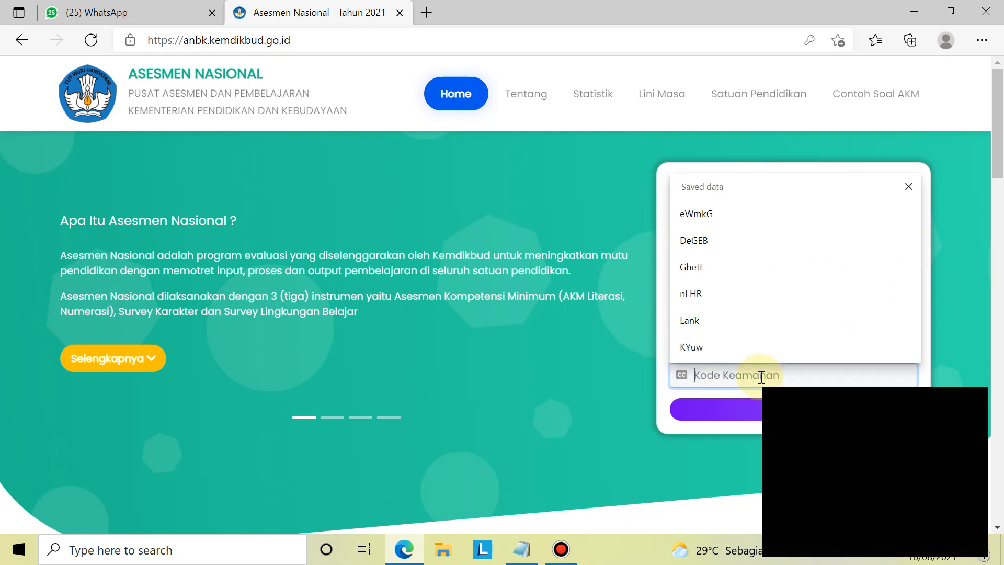
pyautogui.write('n')
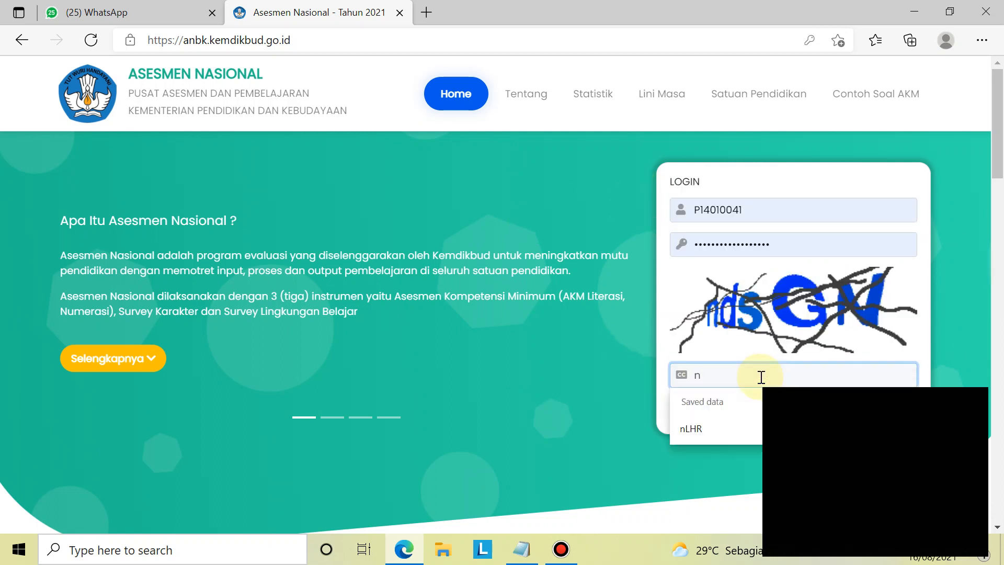
pyautogui.click(743, 342)
pyautogui.click(732, 385)
pyautogui.write('d')
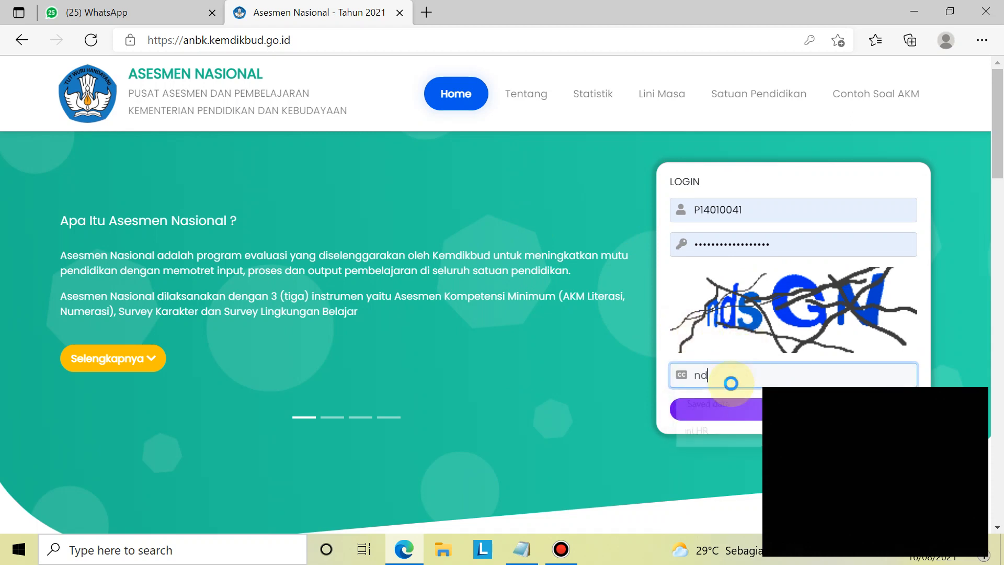
pyautogui.write('sGN')
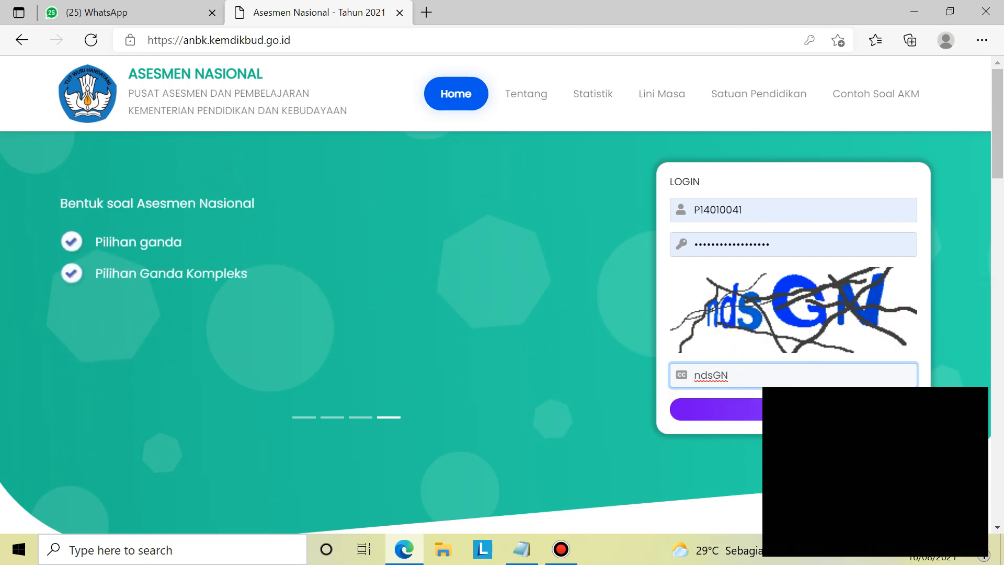
pyautogui.click(753, 409)
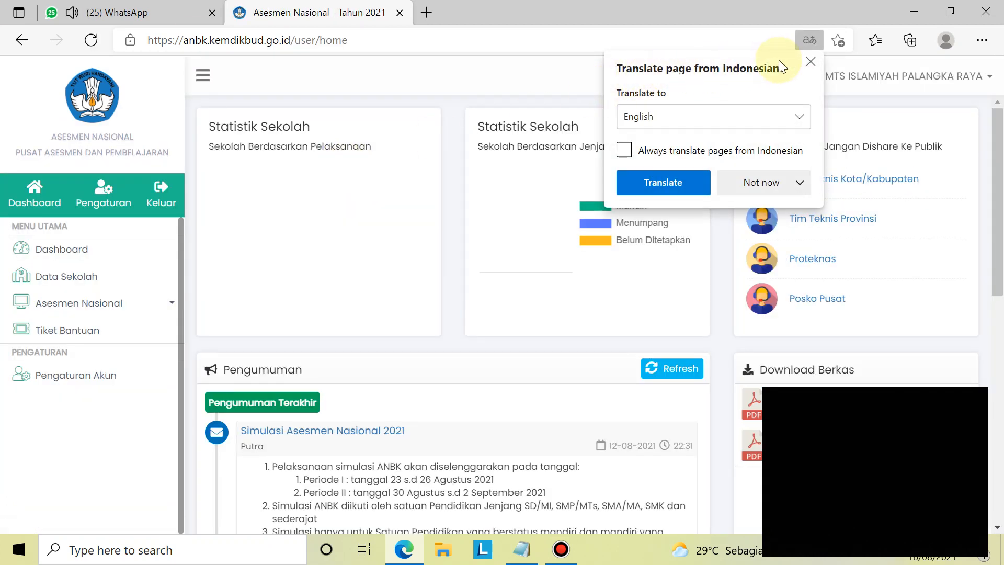
pyautogui.click(810, 61)
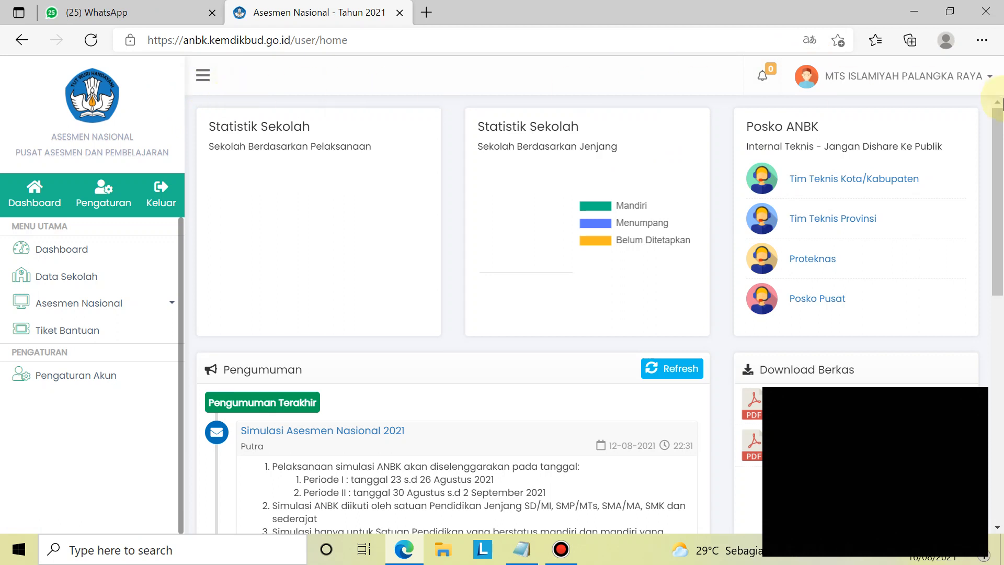
# Step: Open the Pengaturan Akun form for the logged-in school account, reload the page, and dismiss the translation offer
pyautogui.click(980, 75)
pyautogui.click(898, 238)
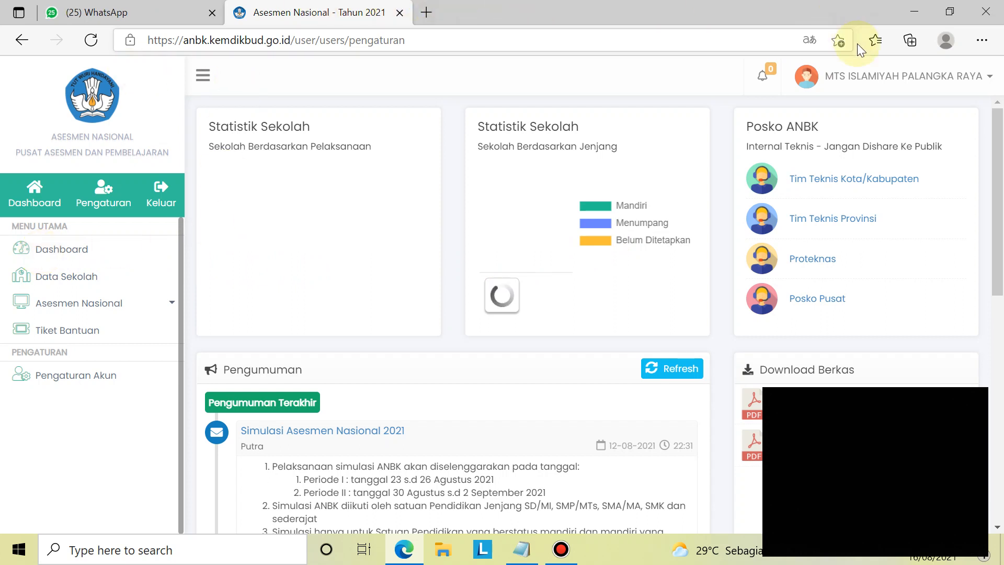
pyautogui.press('F5')
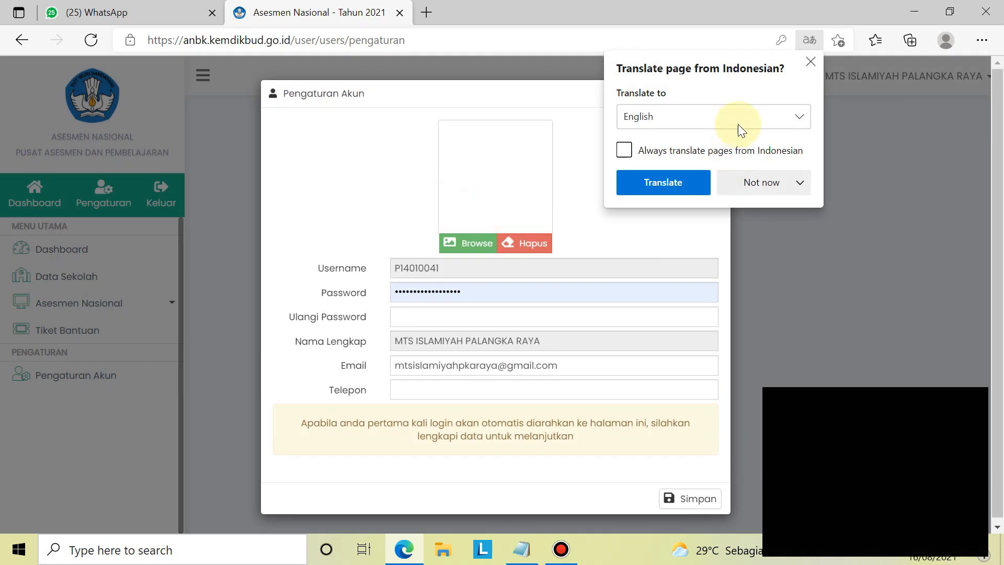
pyautogui.click(810, 62)
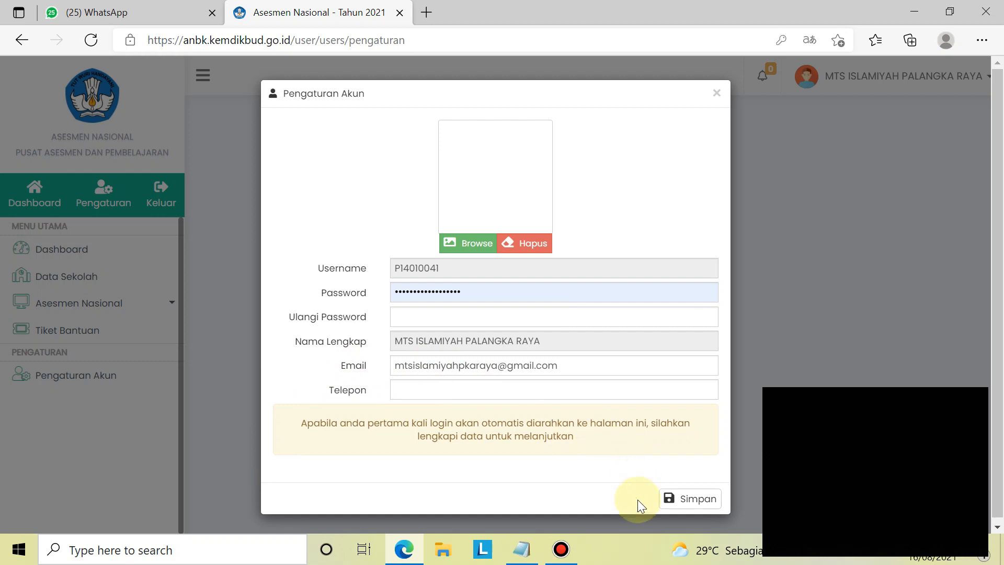
# Step: Try to save the Pengaturan Akun form, dismiss the warning, and close the form
pyautogui.click(662, 499)
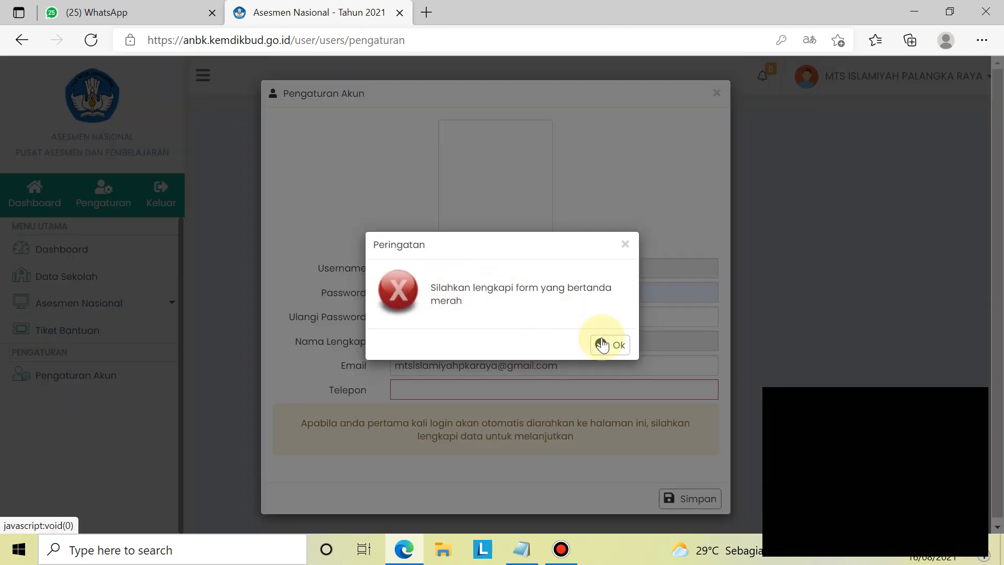
pyautogui.click(625, 244)
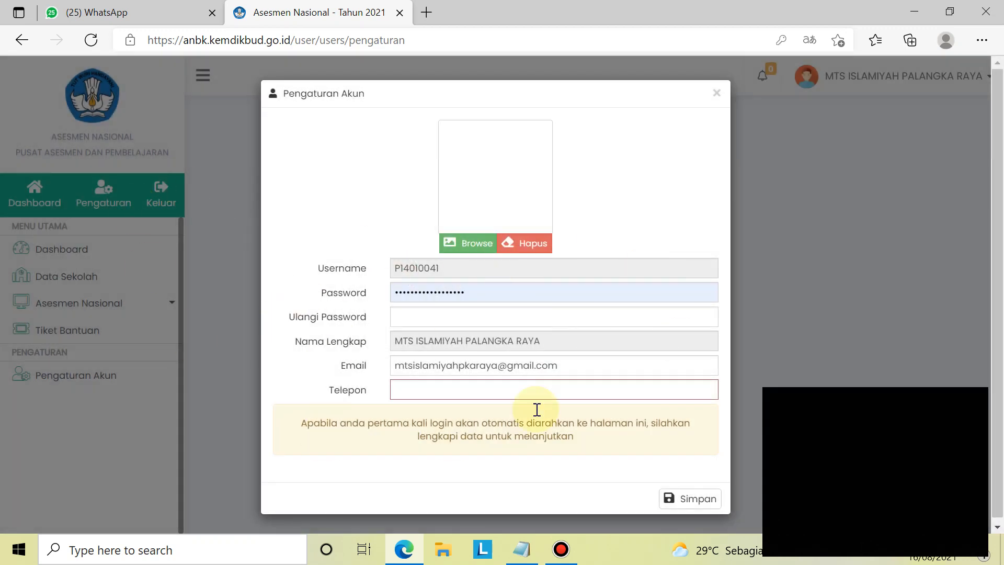
pyautogui.click(717, 94)
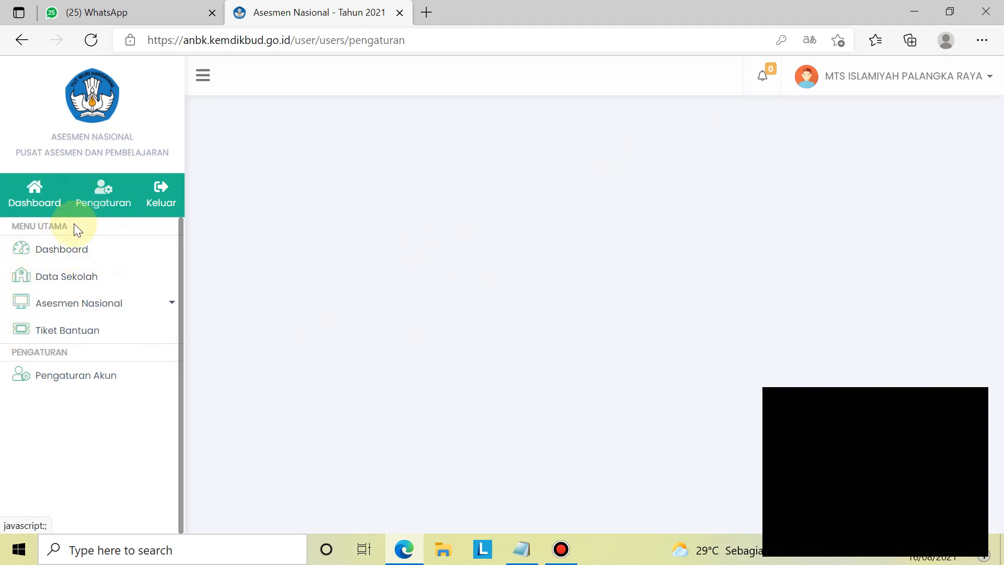
# Step: Open the ANBK Dashboard, dismiss the page translation offer, and skim the dashboard contents
pyautogui.click(62, 251)
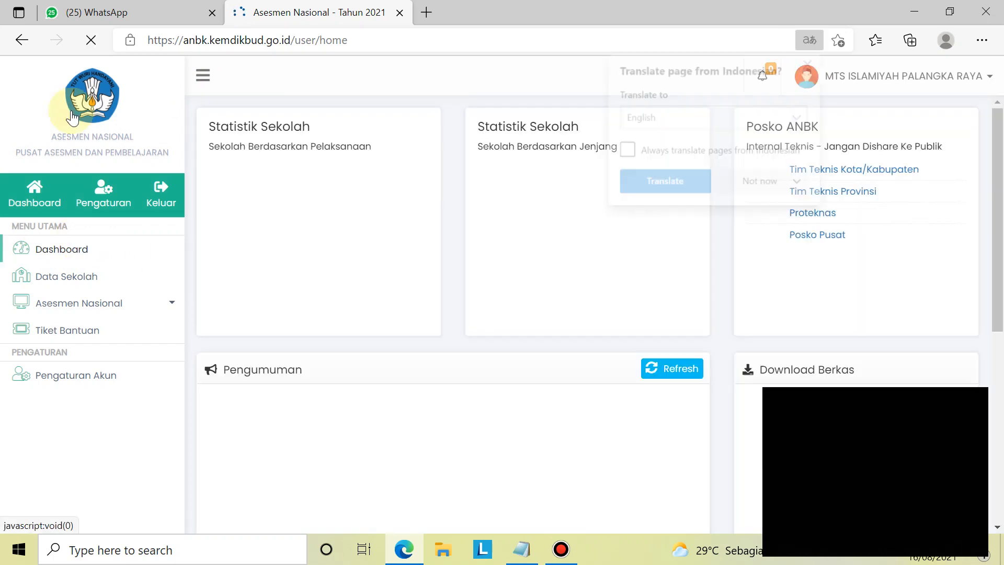
pyautogui.click(807, 62)
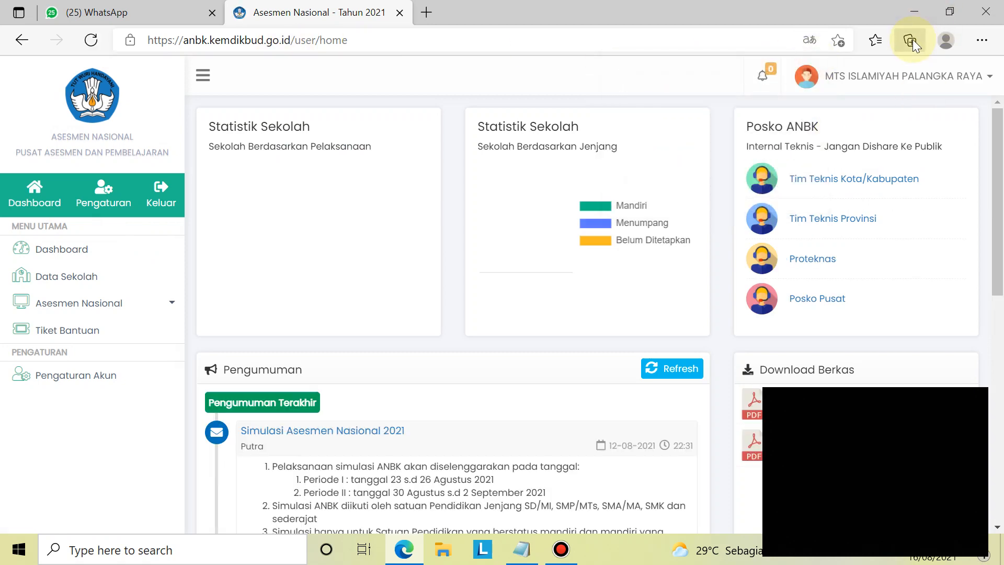
pyautogui.scroll(-6, 836, 155)
pyautogui.scroll(6, 835, 155)
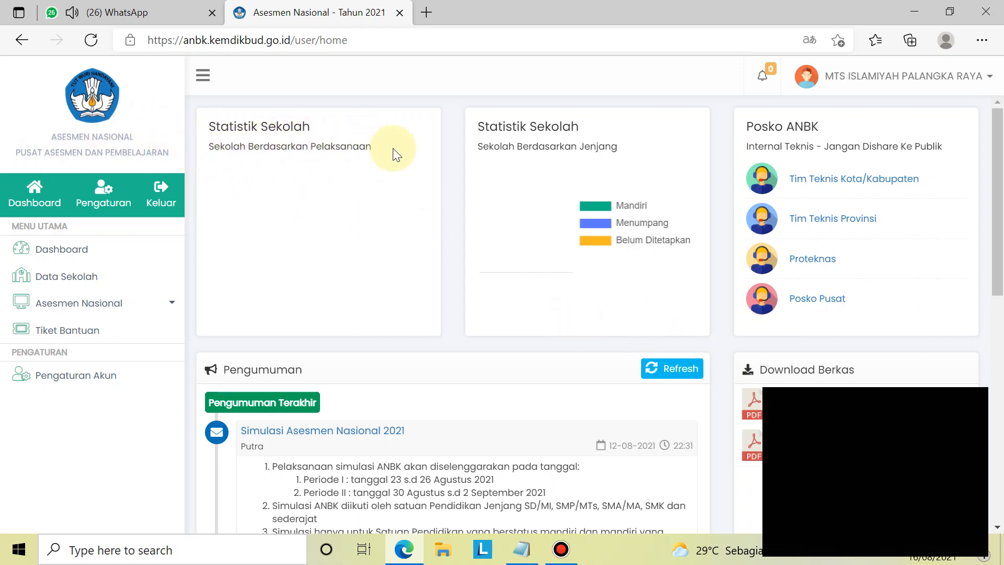
# Step: Examine the Simulasi Asesmen Nasional 2021 announcement under Pengumuman, highlighting its full text
pyautogui.scroll(-2, 479, 282)
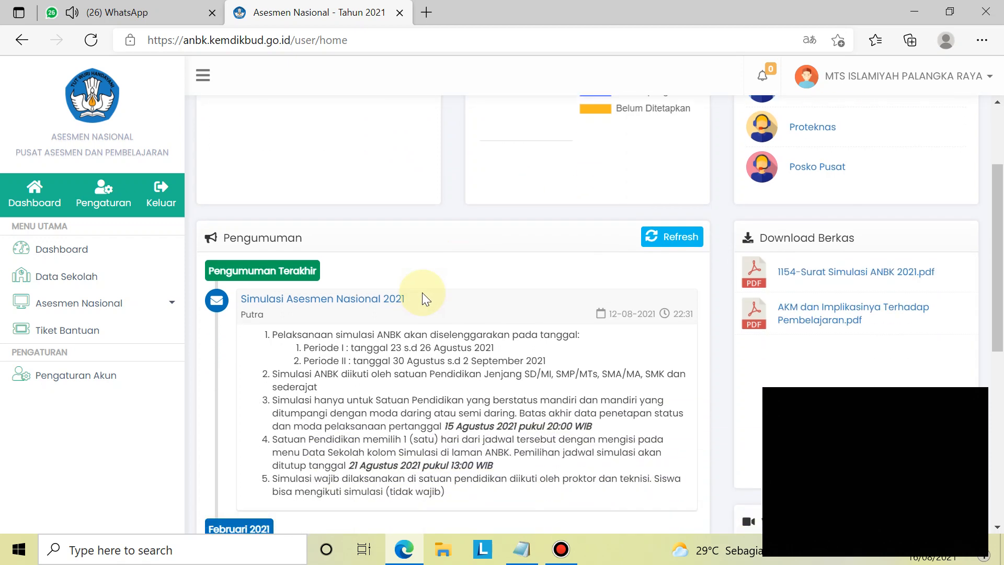
pyautogui.scroll(-2, 352, 228)
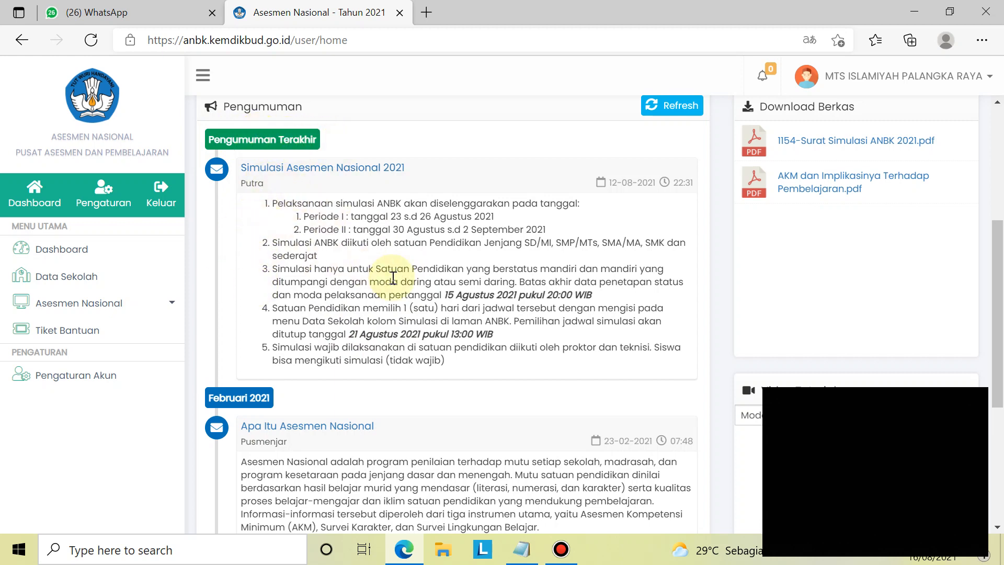
pyautogui.scroll(-5, 360, 292)
pyautogui.scroll(8, 360, 292)
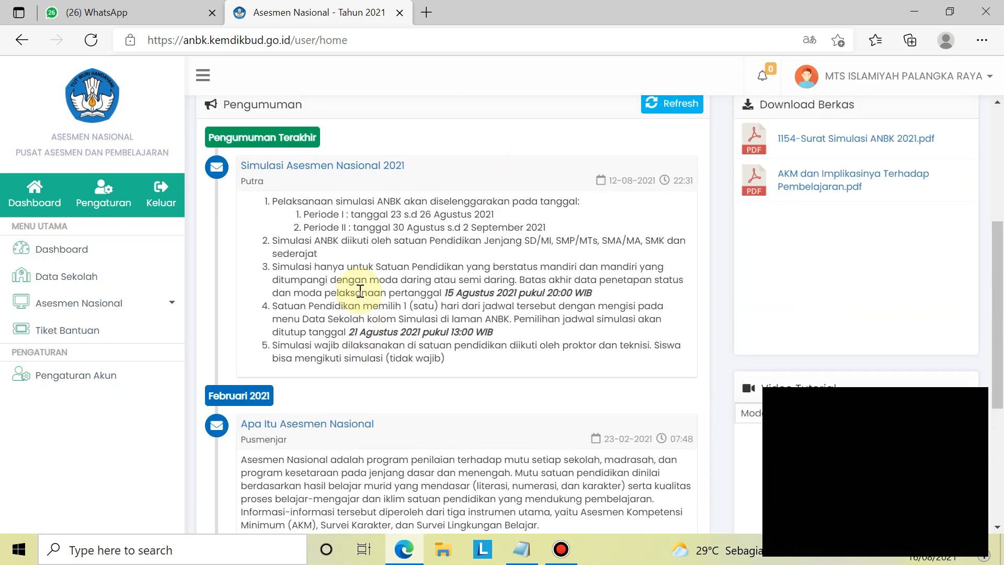
pyautogui.scroll(-3, 347, 386)
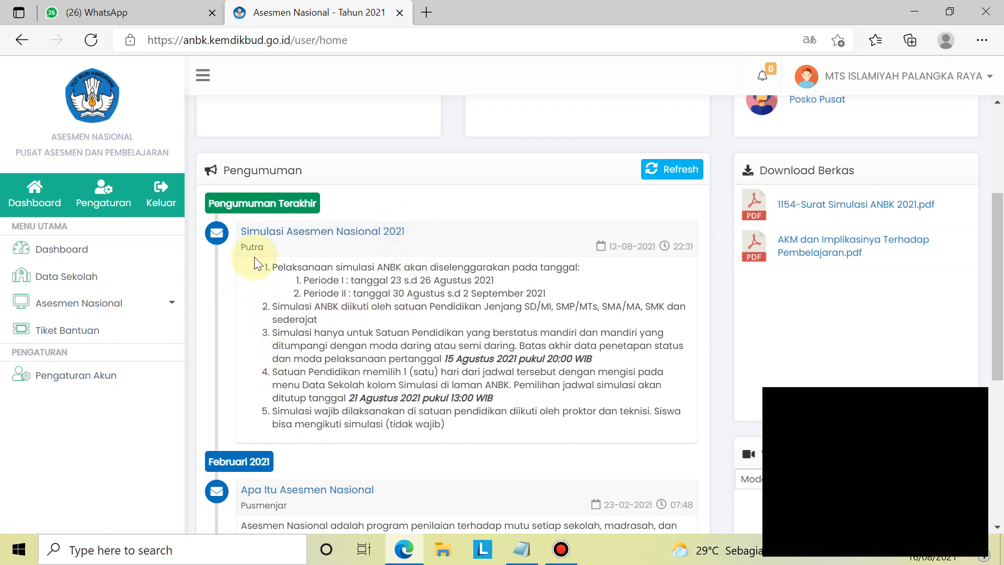
pyautogui.moveTo(256, 263); pyautogui.dragTo(635, 440)
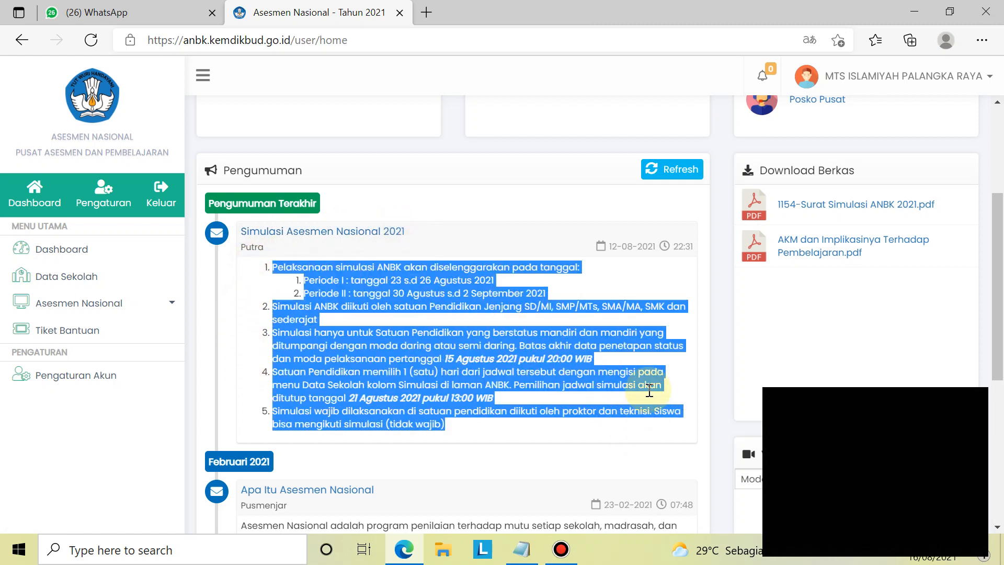
pyautogui.scroll(3, 870, 337)
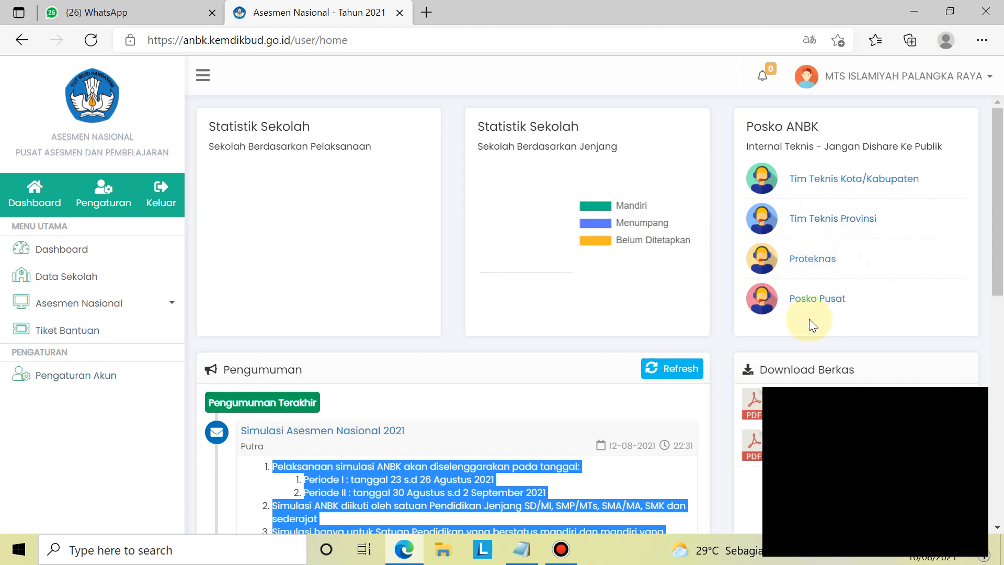
# Step: Examine the Download Berkas files and the simulation announcement's deadlines, clearing the text highlight
pyautogui.scroll(-7, 924, 311)
pyautogui.scroll(5, 920, 348)
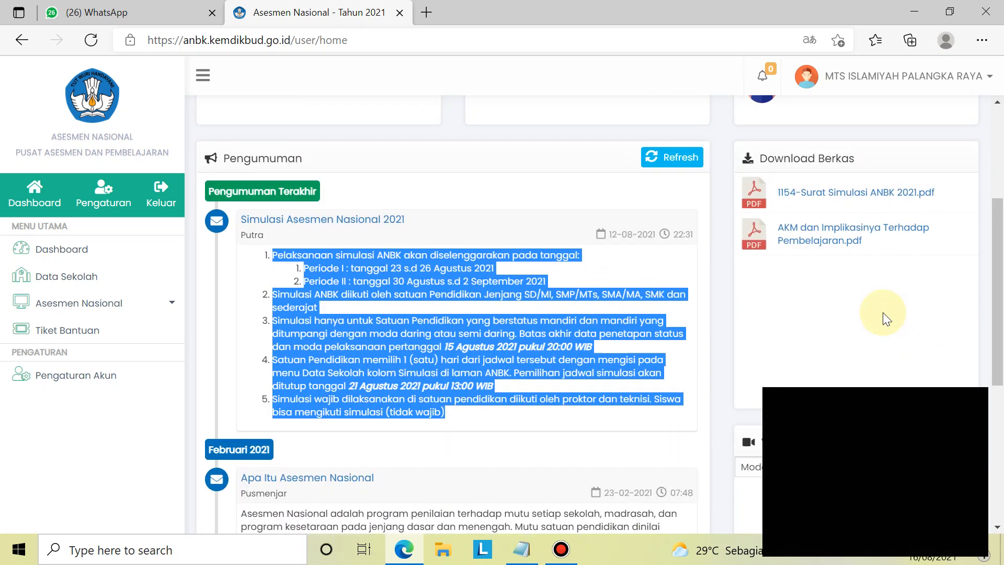
pyautogui.scroll(-2, 886, 314)
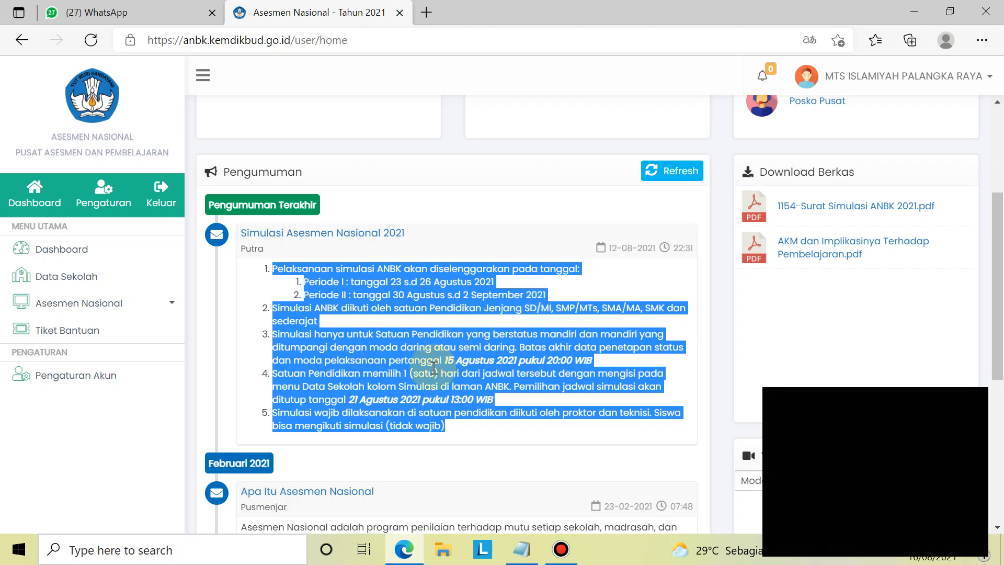
pyautogui.scroll(-3, 433, 368)
pyautogui.scroll(3, 303, 335)
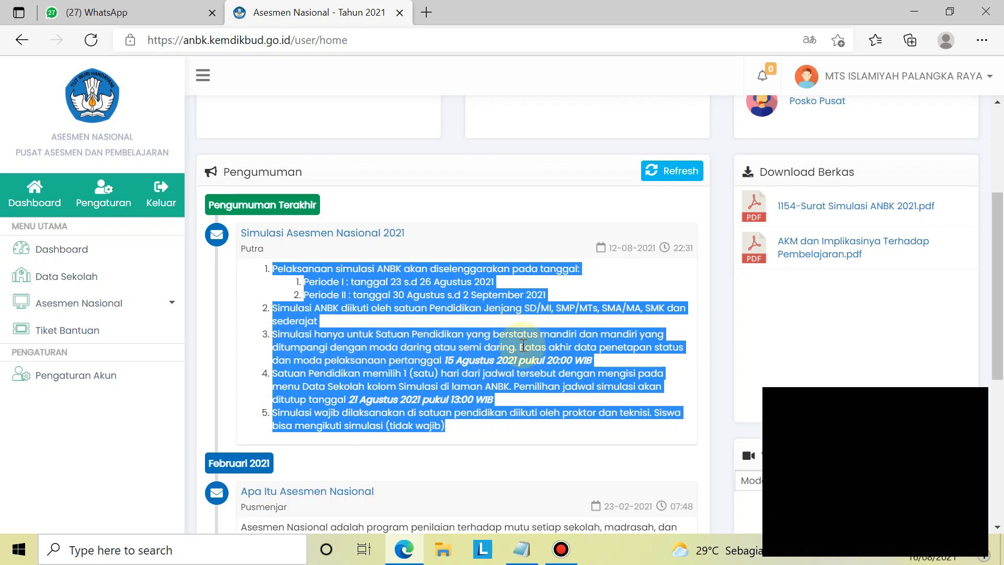
pyautogui.click(455, 361)
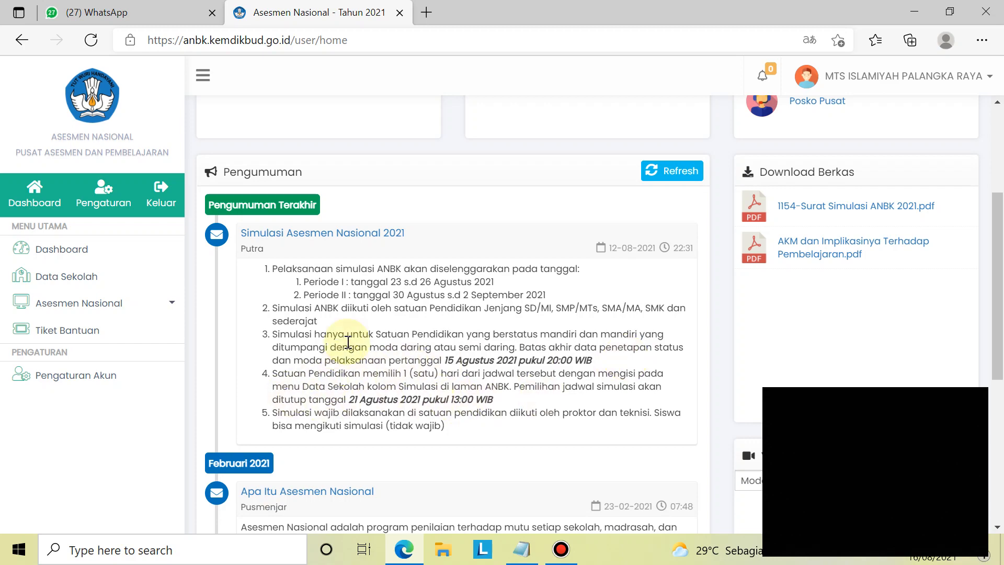
# Step: Examine the Apa Itu Asesmen Nasional article and the Video Tutorial section on the Dashboard
pyautogui.scroll(-6, 347, 341)
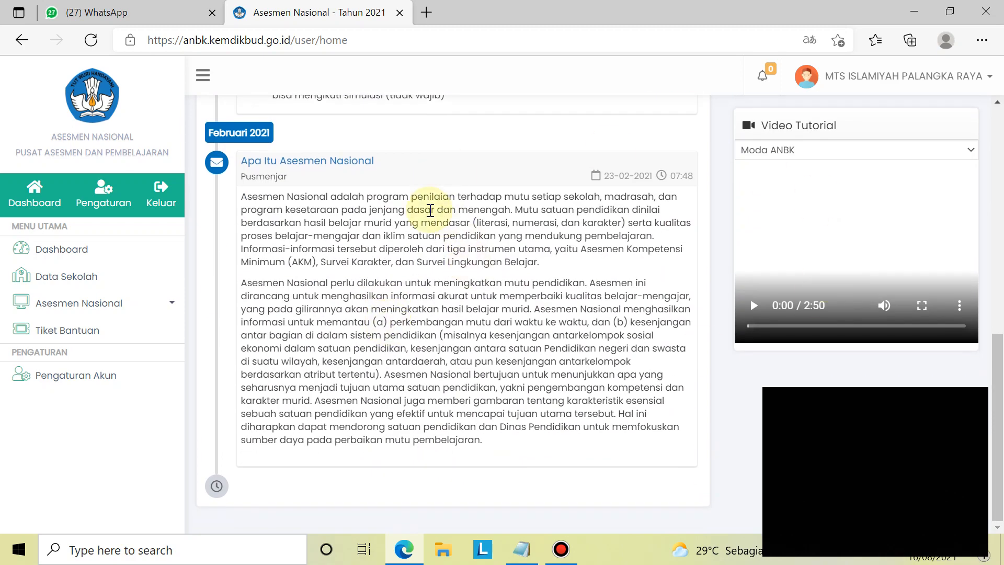
pyautogui.scroll(5, 430, 211)
pyautogui.scroll(-1, 741, 511)
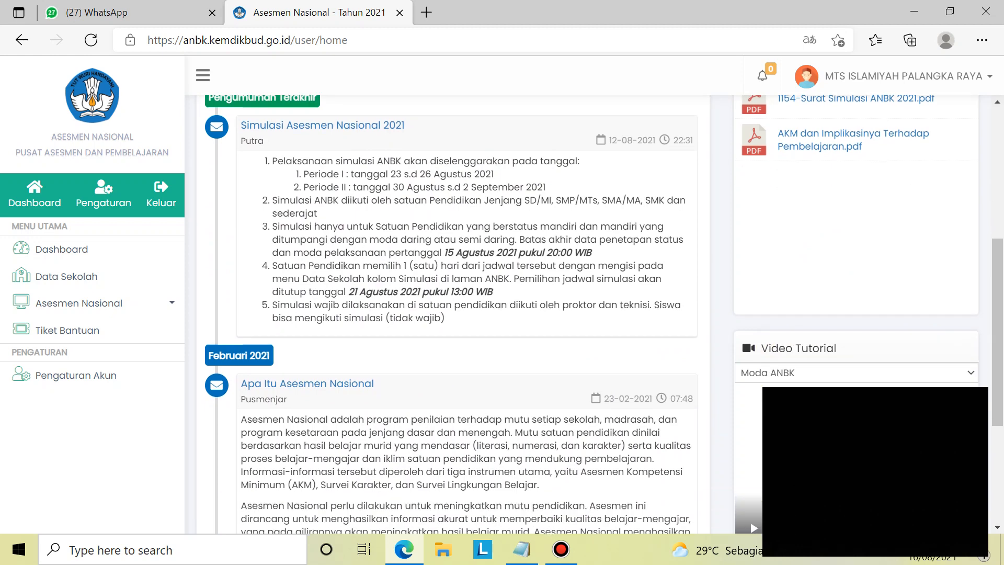
pyautogui.scroll(-4, 742, 510)
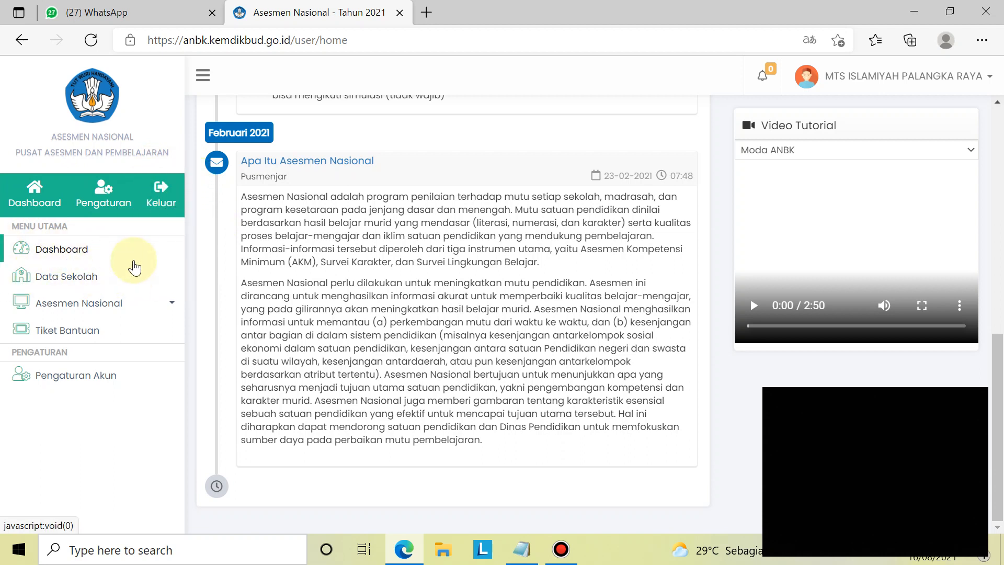
# Step: Open the Data Sekolah page and examine the available Pilihan Jadwal Simulasi options in the Identitas section
pyautogui.click(64, 273)
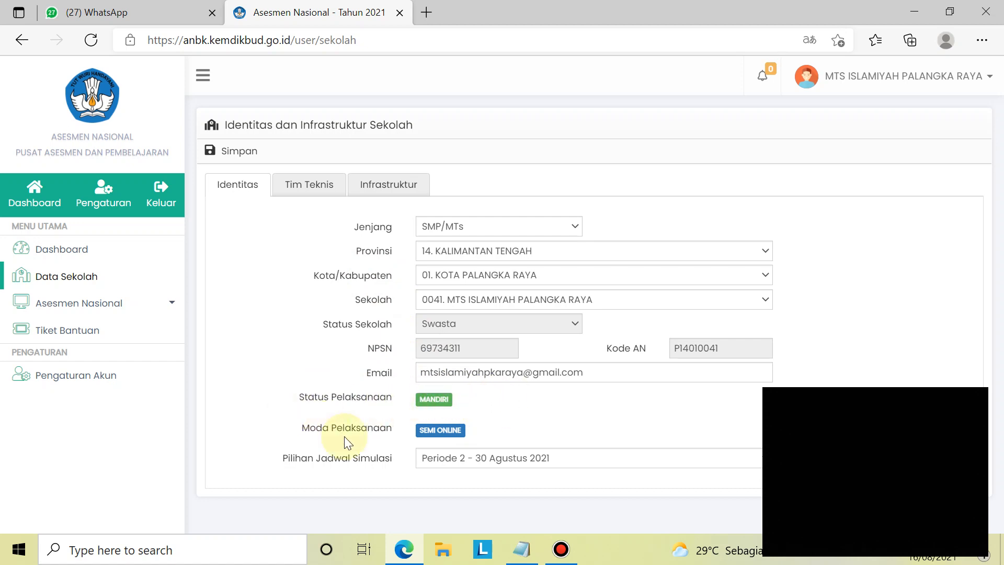
pyautogui.click(566, 459)
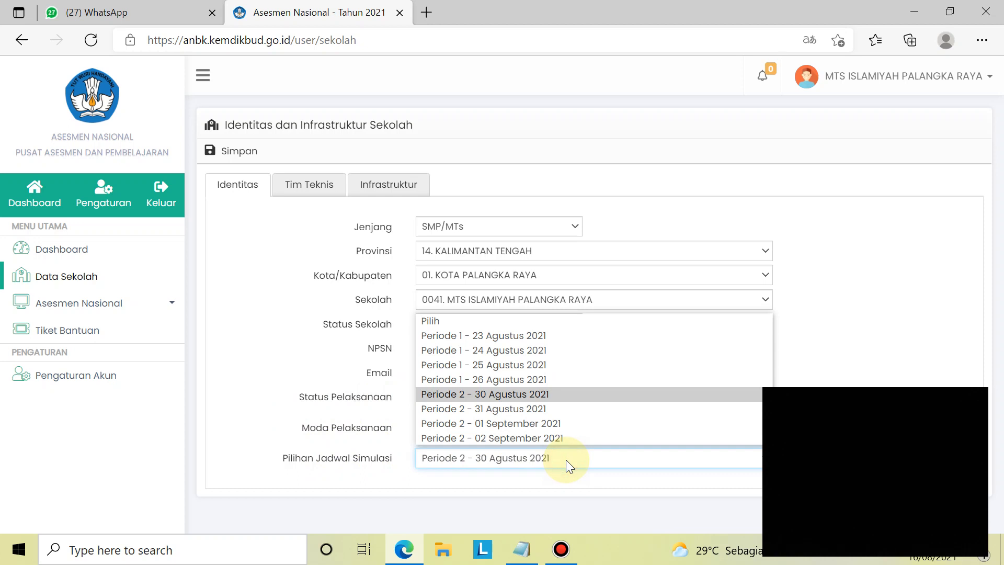
pyautogui.click(565, 460)
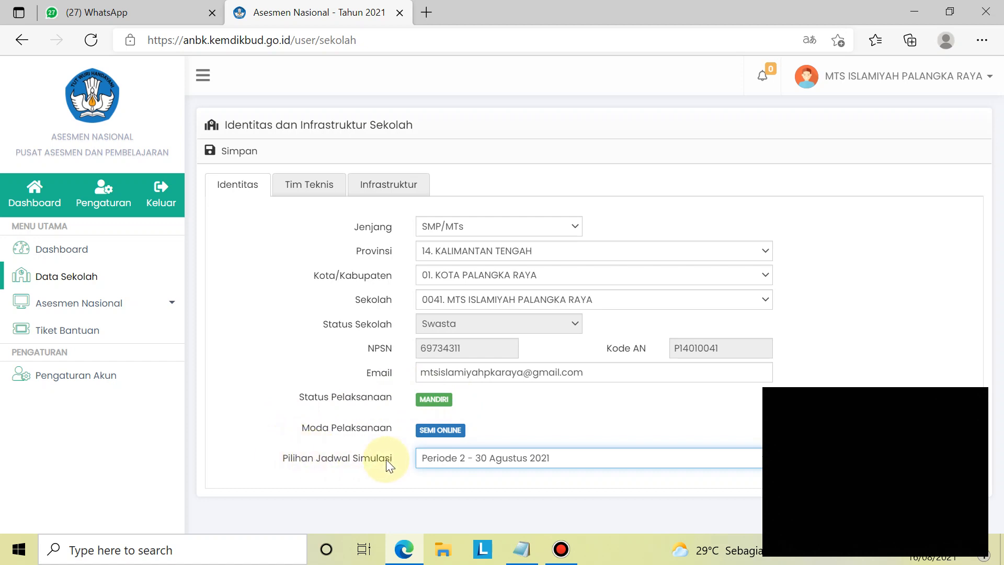
pyautogui.click(453, 459)
pyautogui.click(453, 459)
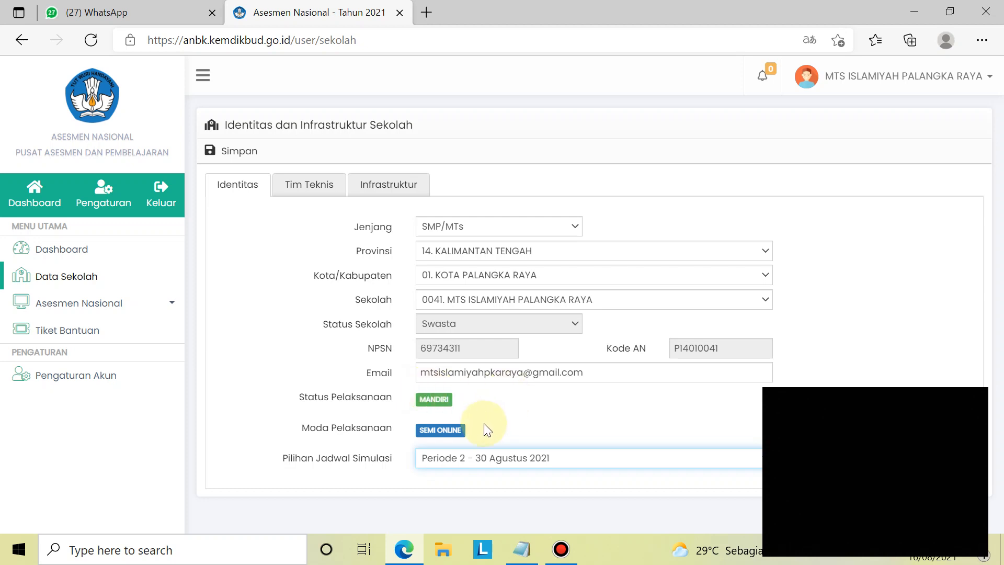
# Step: Examine the Tim Teknis contact fields and the Infrastruktur details for computers, electricity and internet in the school data
pyautogui.click(294, 182)
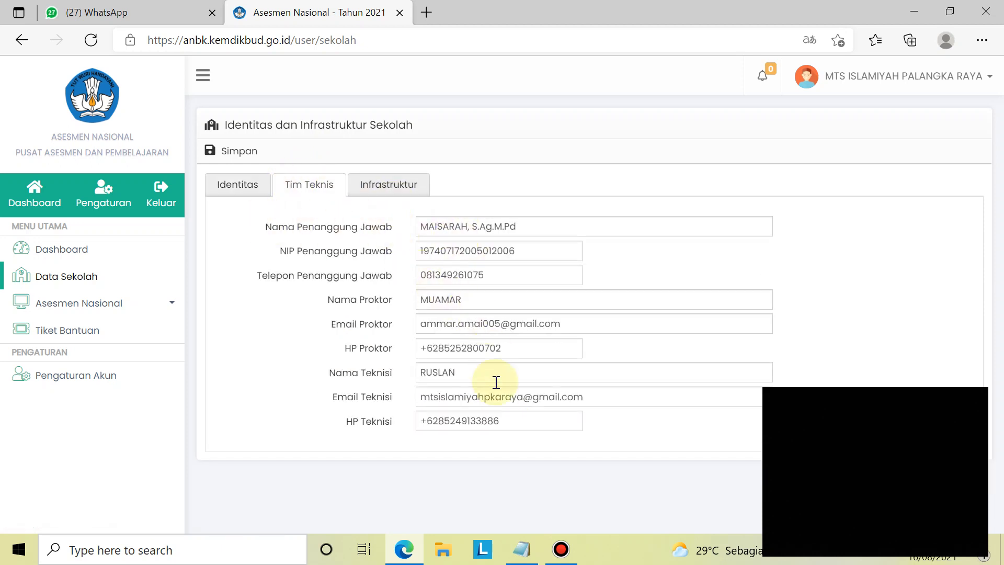
pyautogui.click(369, 189)
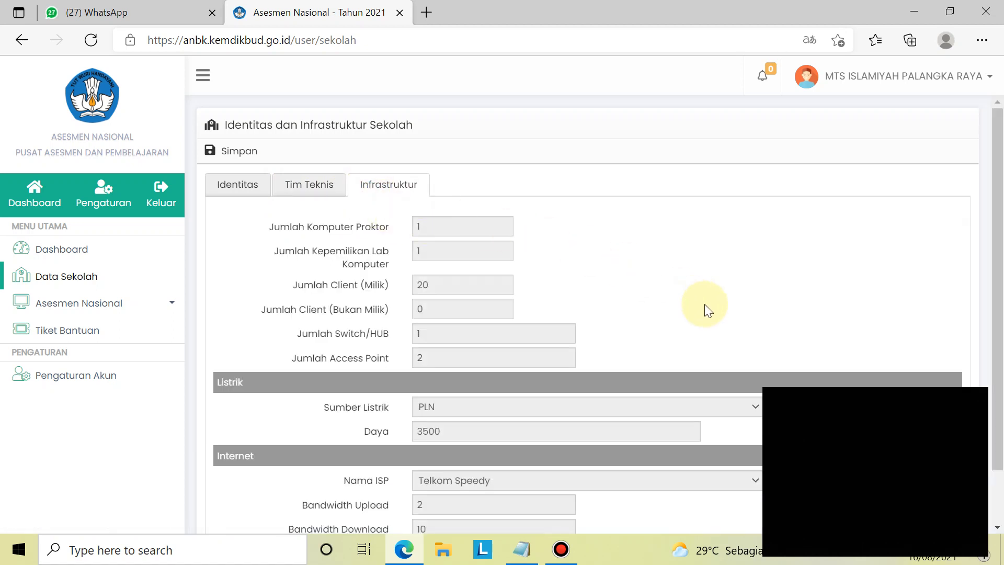
pyautogui.scroll(-1, 706, 309)
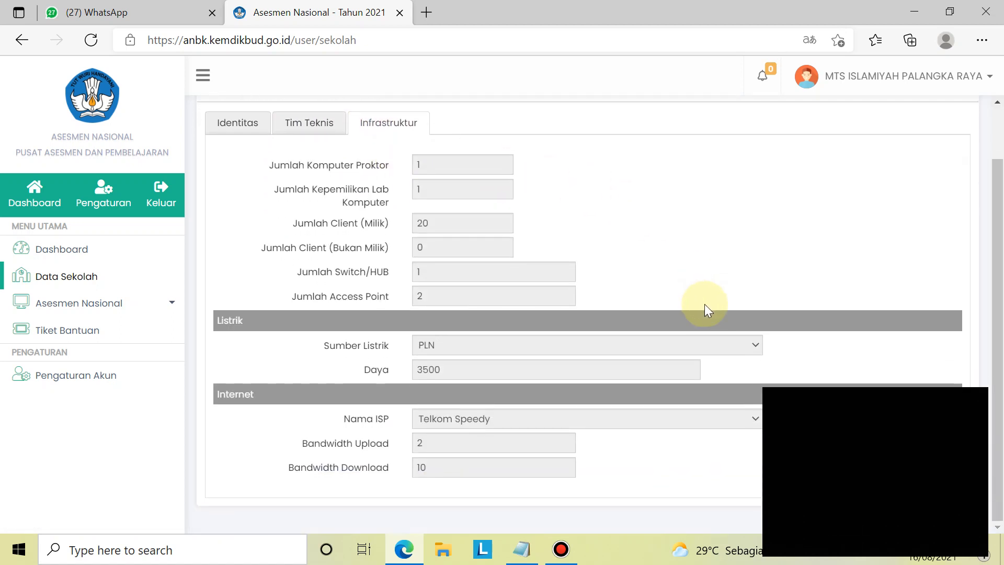
pyautogui.scroll(1, 706, 308)
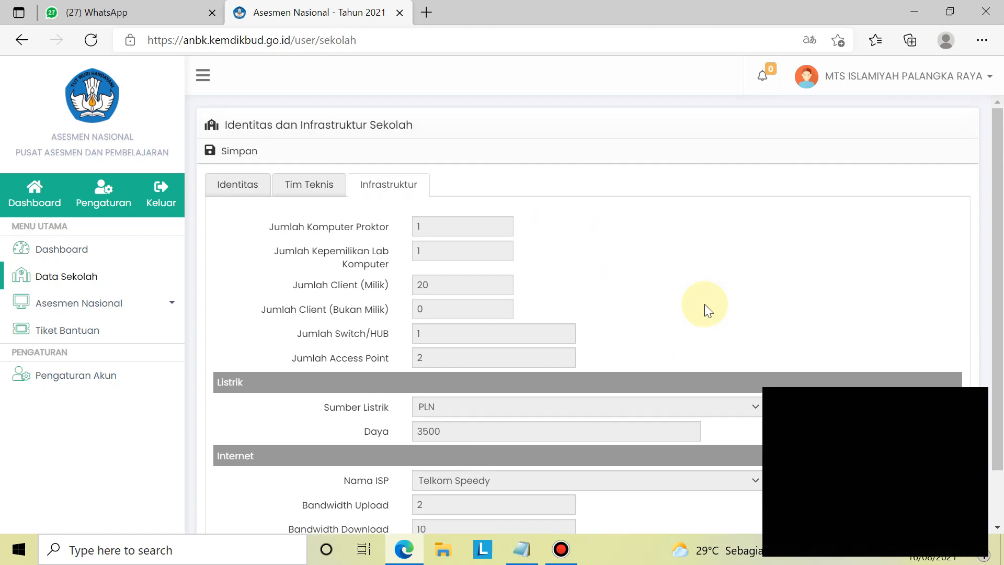
pyautogui.scroll(-1, 706, 308)
pyautogui.scroll(1, 706, 309)
pyautogui.scroll(-1, 701, 304)
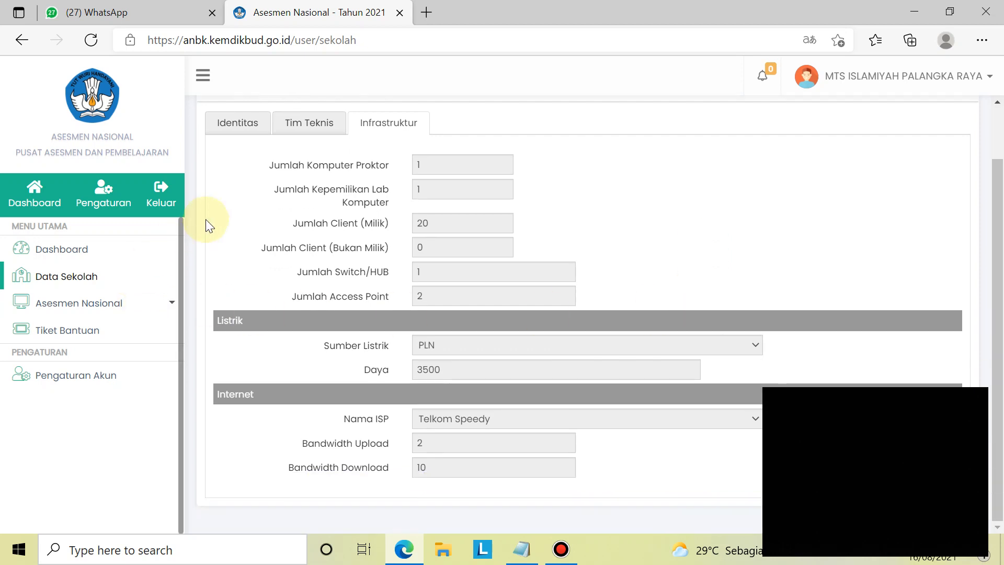
# Step: Choose Periode 2 - 30 Agustus 2021 as the Pilihan Jadwal Simulasi under Identitas, save the school data, and reload the page
pyautogui.click(237, 125)
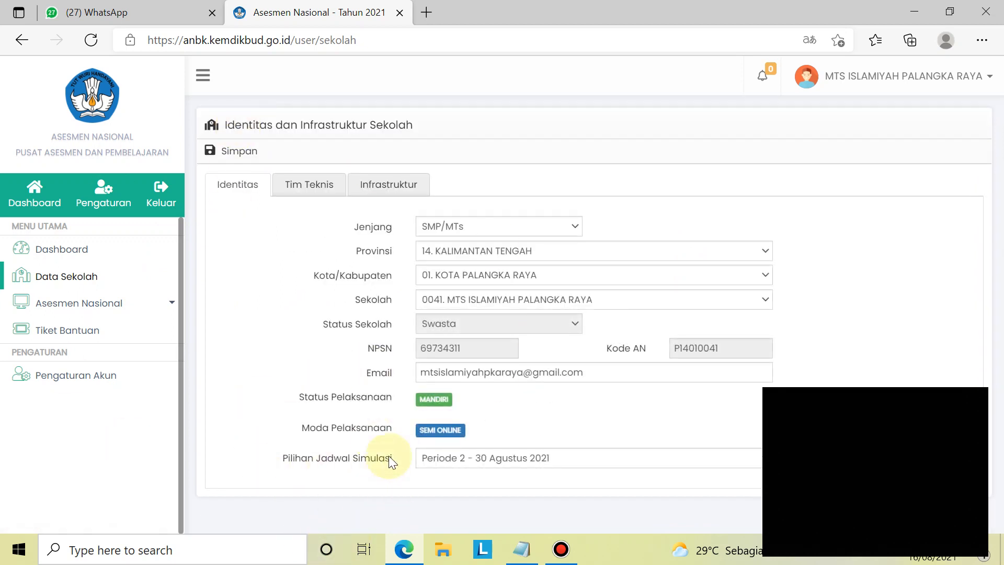
pyautogui.click(462, 456)
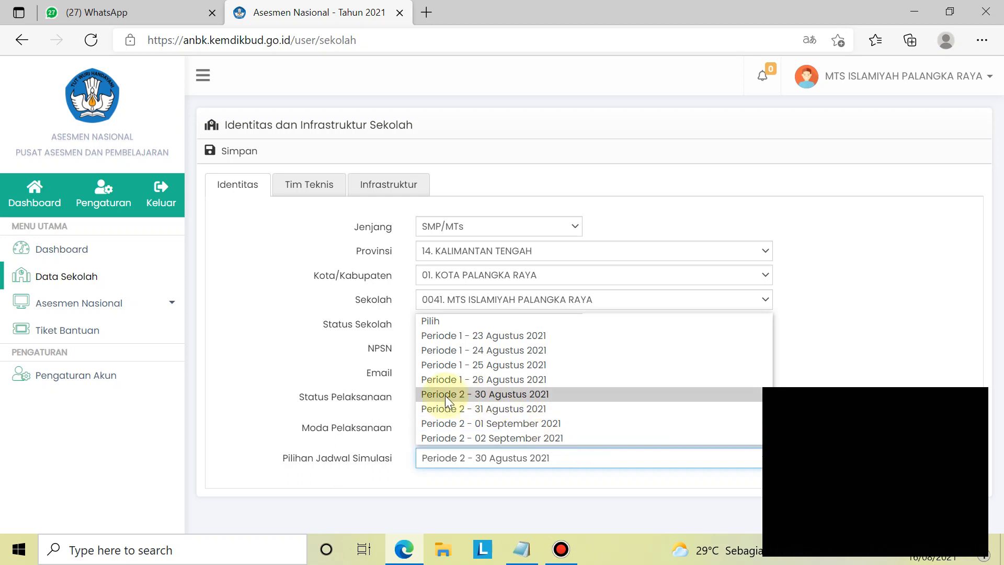
pyautogui.click(566, 397)
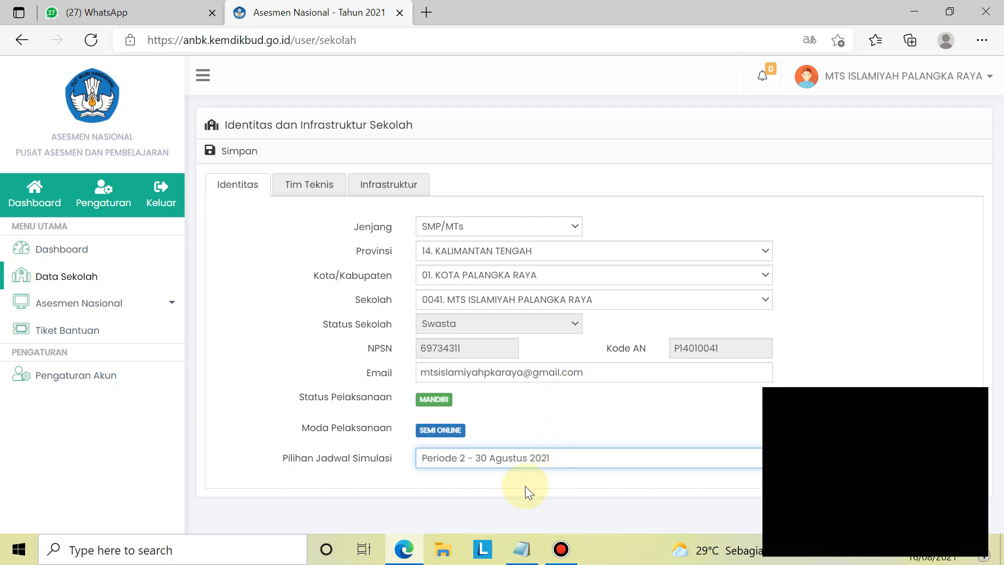
pyautogui.click(483, 461)
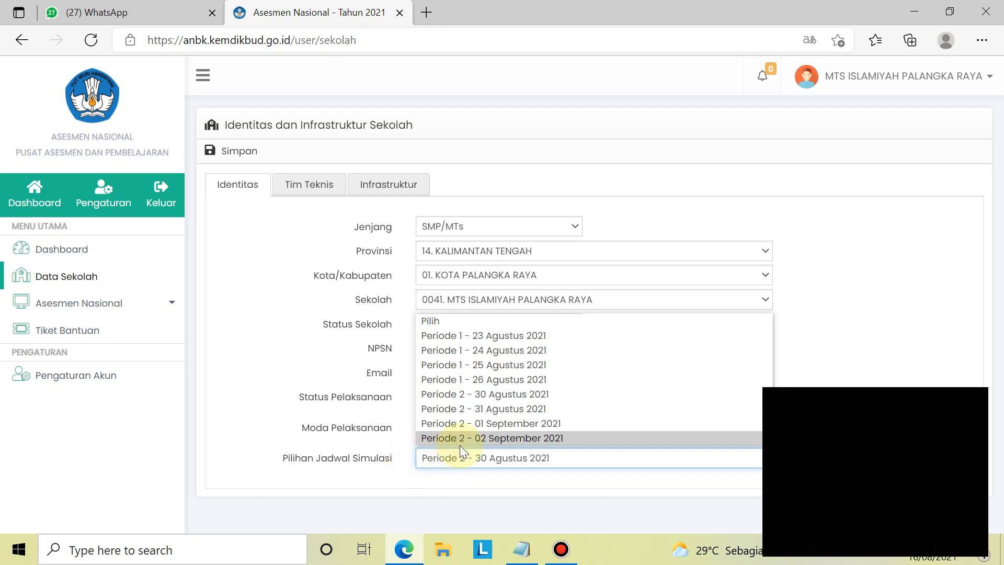
pyautogui.click(500, 394)
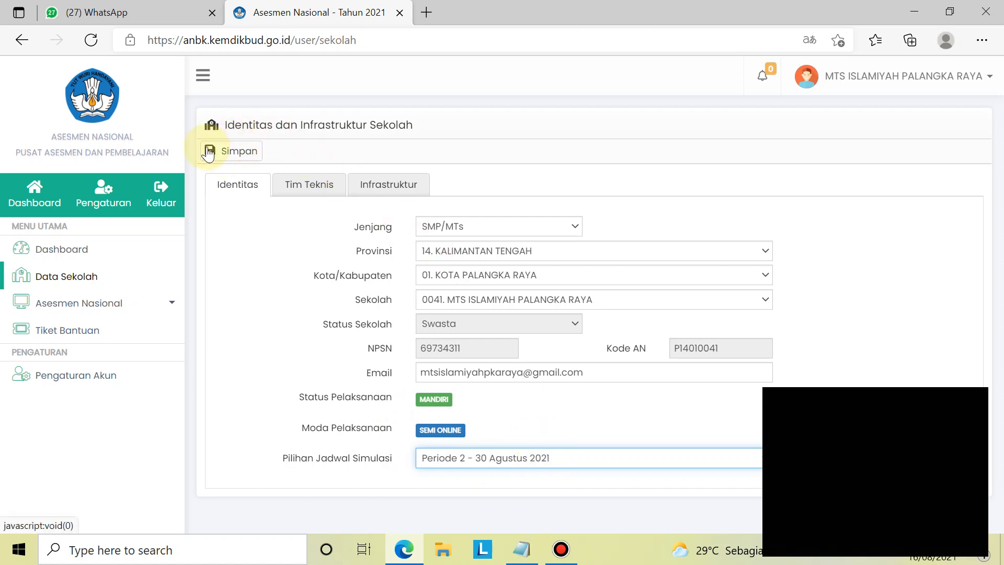
pyautogui.click(231, 153)
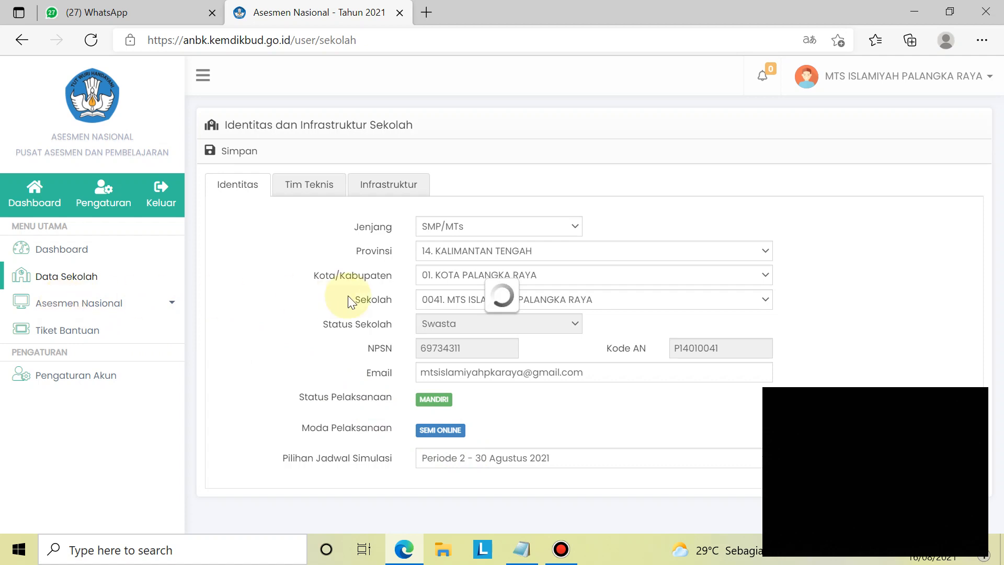
pyautogui.press('F5')
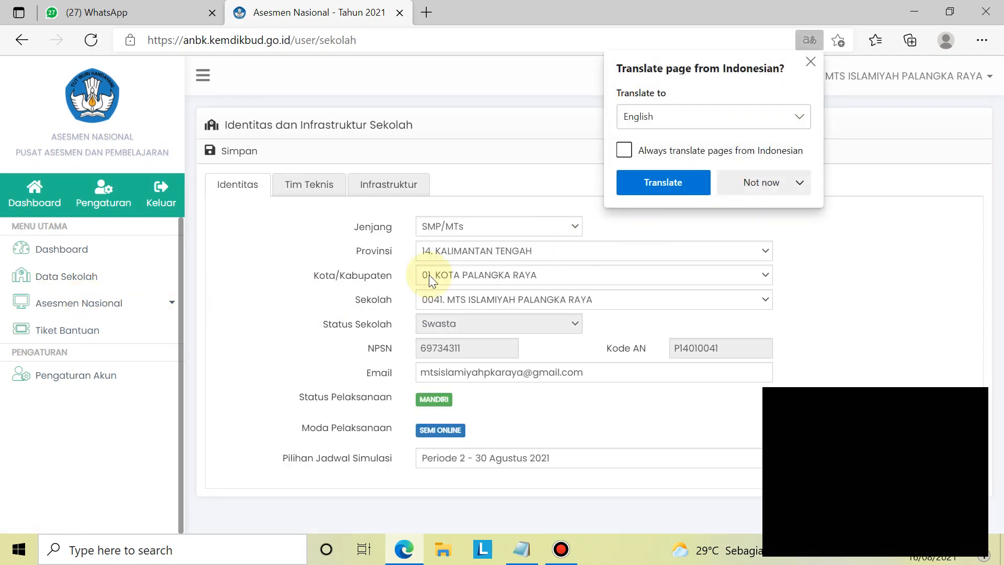
# Step: View the Penjelasan page under Asesmen Nasional, reloading it as needed, and open the Komputer Proktor page
pyautogui.click(811, 62)
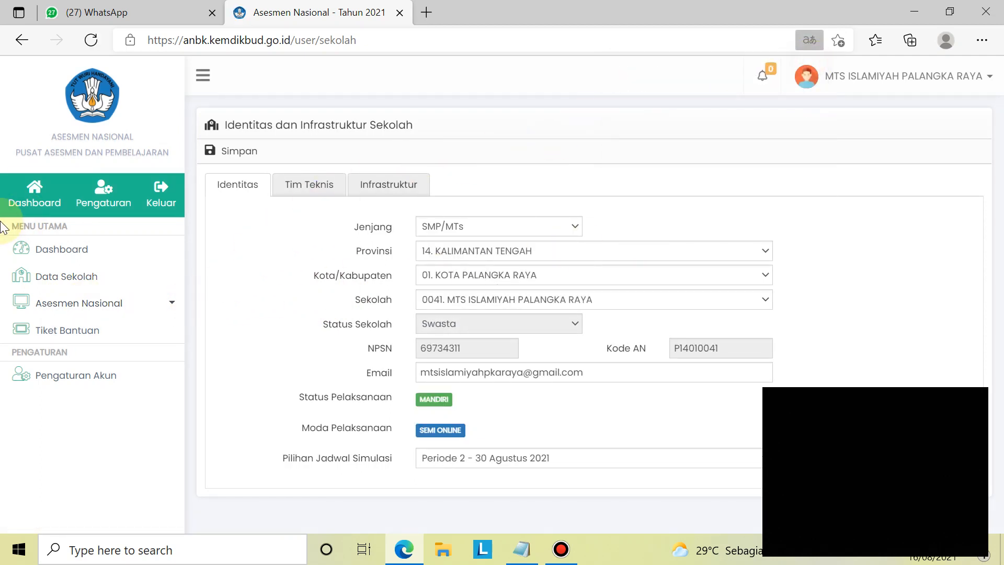
pyautogui.click(76, 303)
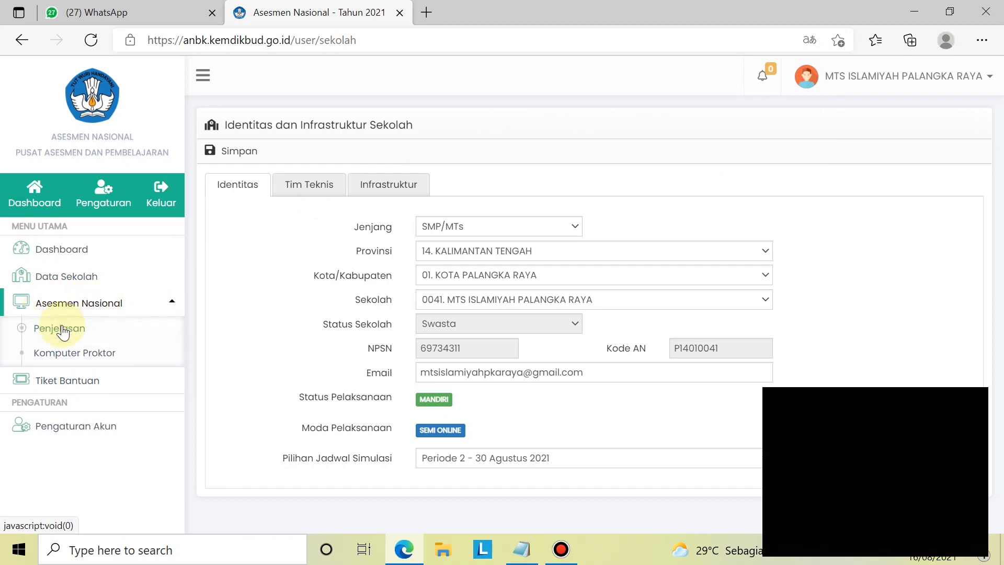
pyautogui.click(63, 330)
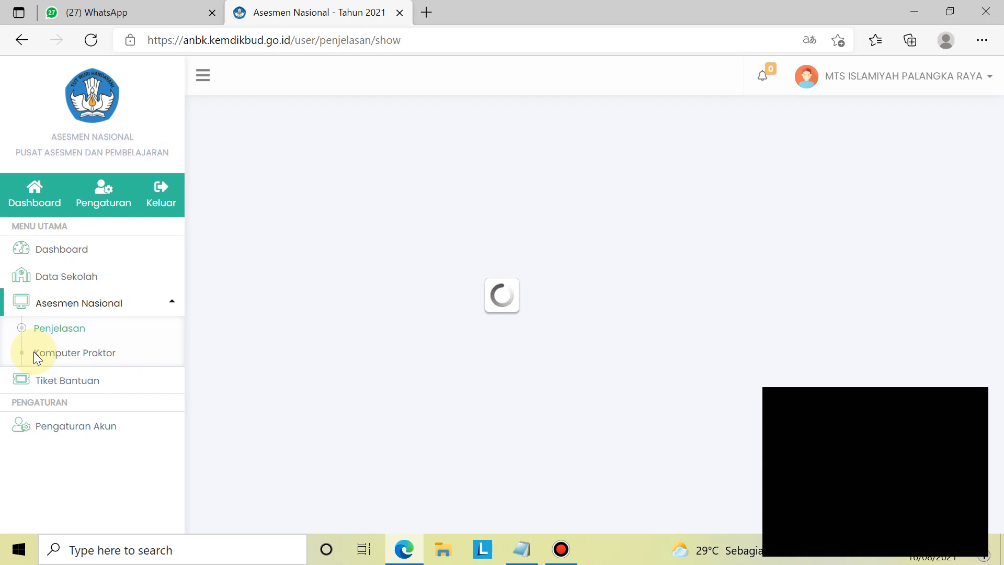
pyautogui.click(65, 354)
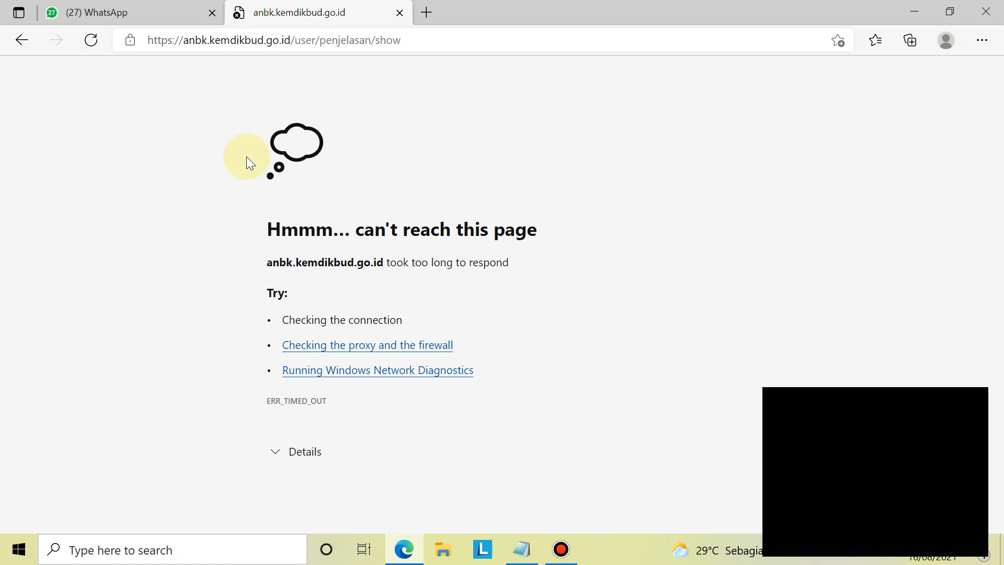
pyautogui.press('F5')
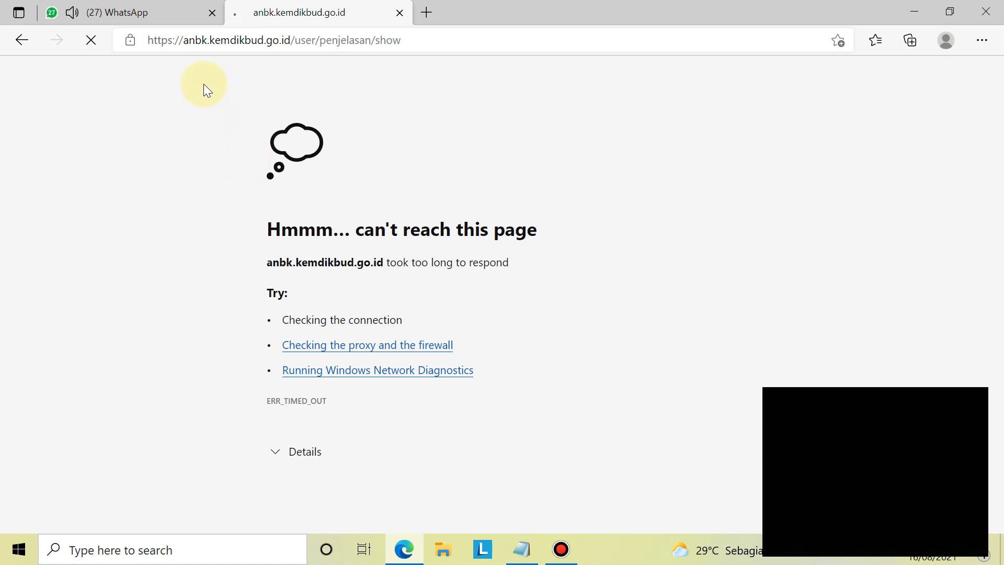
pyautogui.click(415, 32)
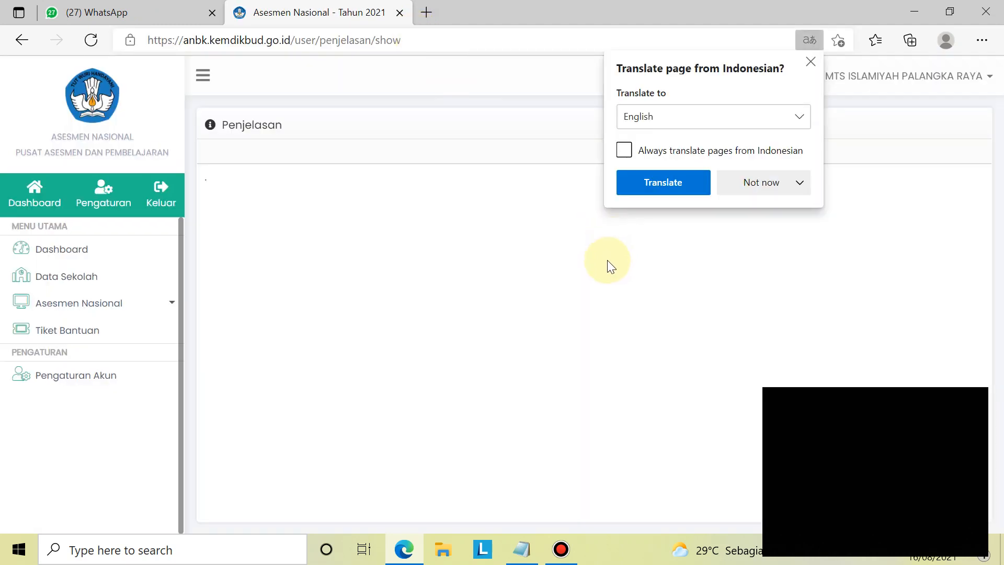
pyautogui.click(811, 63)
pyautogui.click(71, 311)
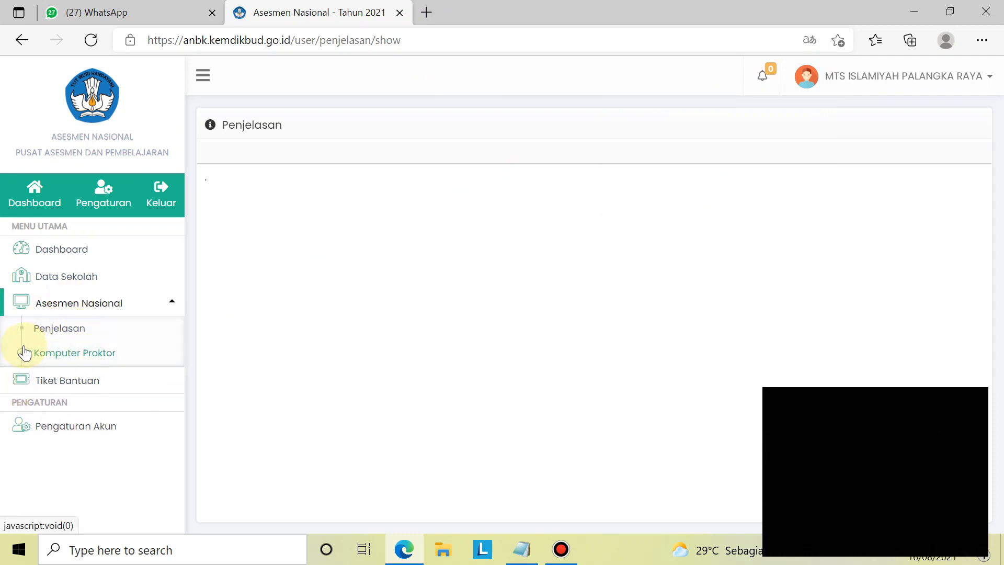
pyautogui.click(49, 355)
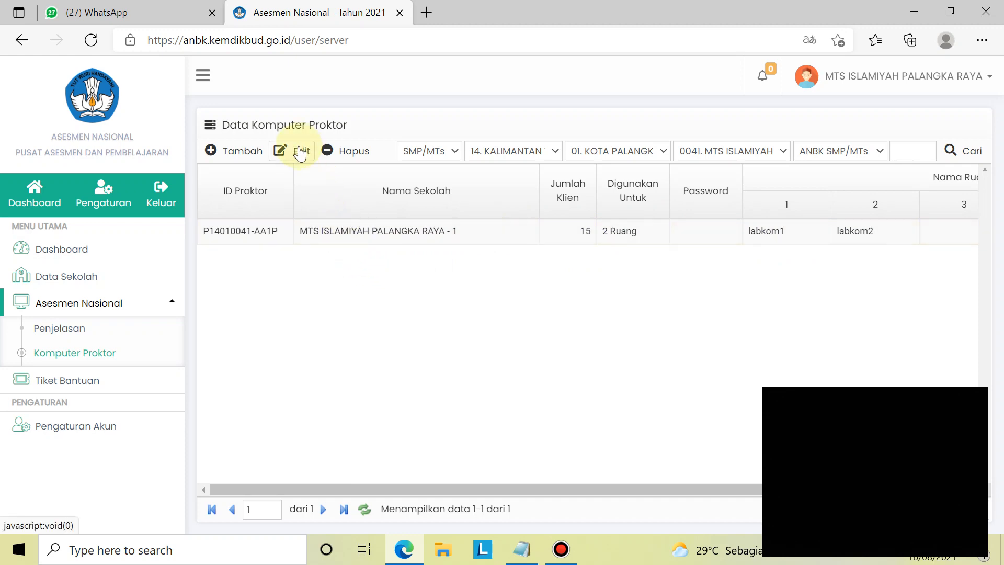
# Step: Fill in a new proctor computer entry with Jumlah Klien 15, 1 Ruang and Nama Ruang 1 "lab bahasa", and close it without saving
pyautogui.click(231, 152)
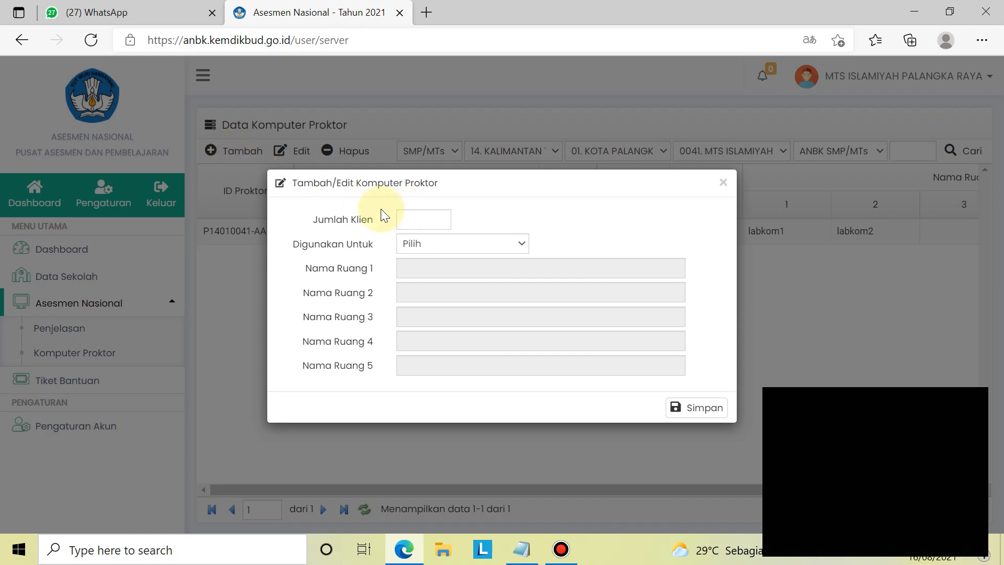
pyautogui.click(434, 222)
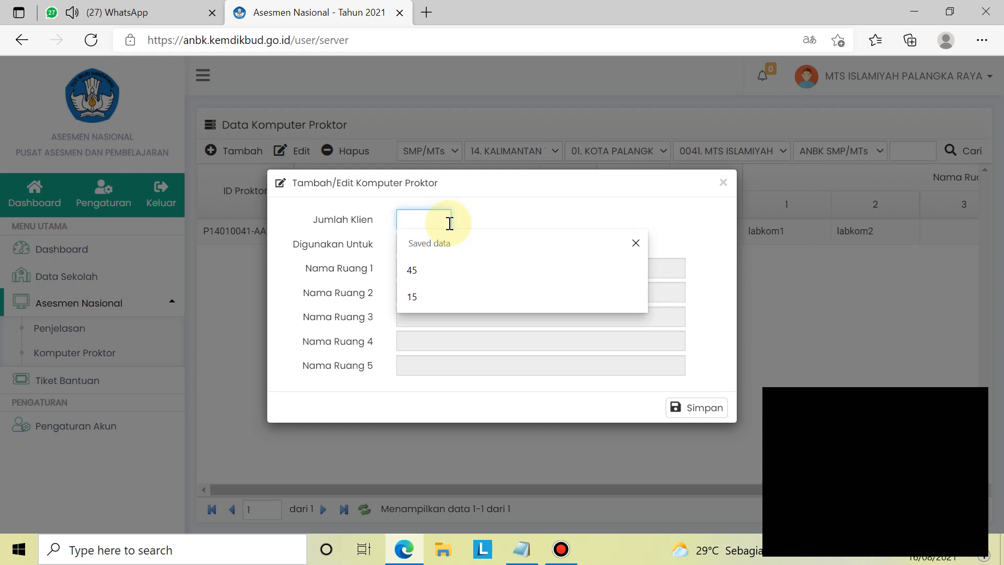
pyautogui.write('15')
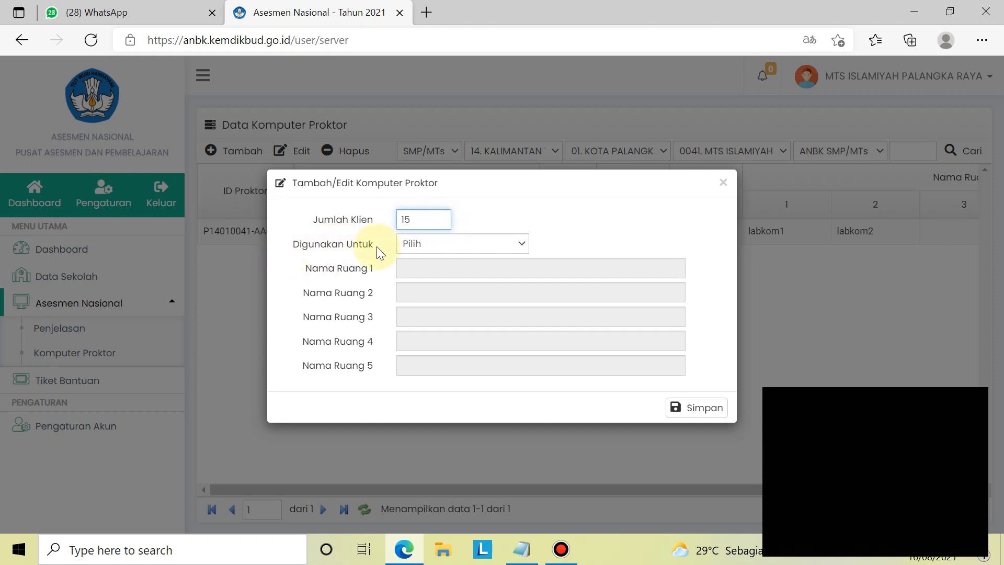
pyautogui.click(469, 246)
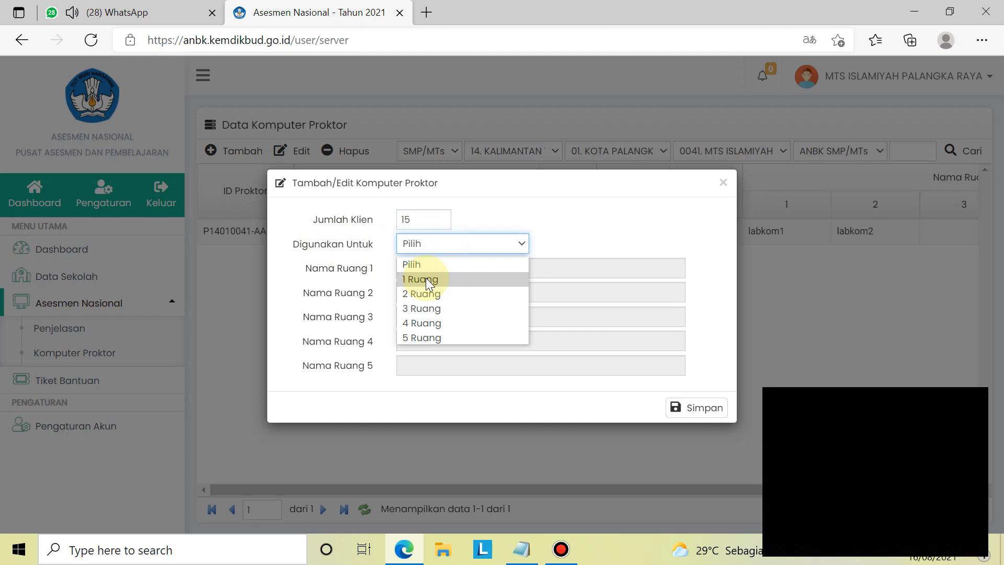
pyautogui.click(469, 279)
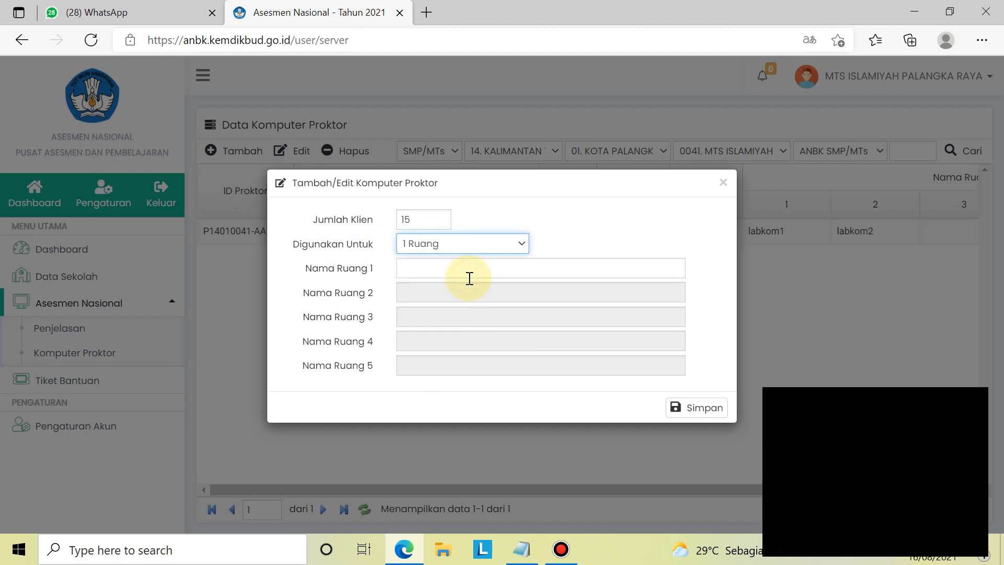
pyautogui.click(418, 267)
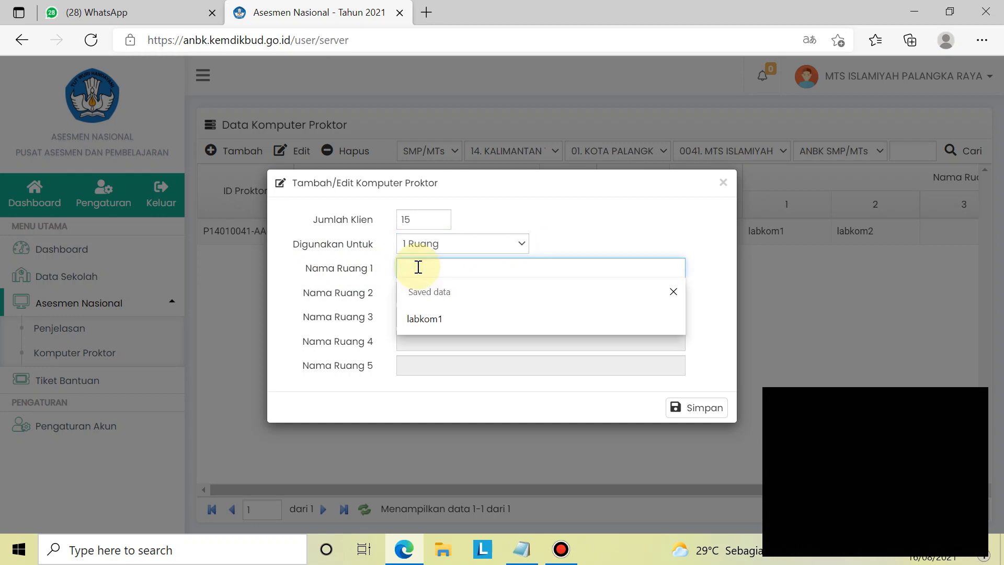
pyautogui.write('lab')
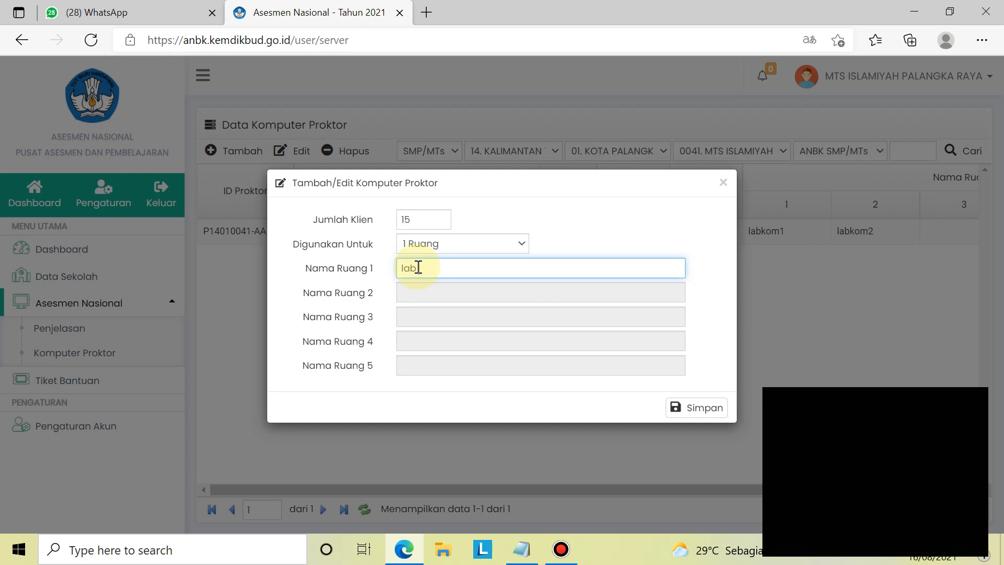
pyautogui.write(' bahasa')
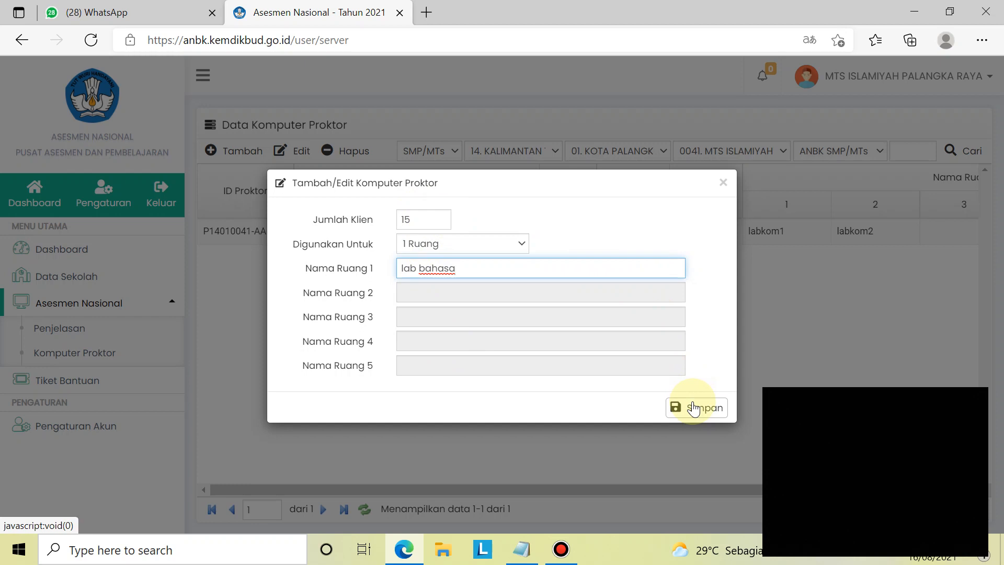
pyautogui.click(722, 182)
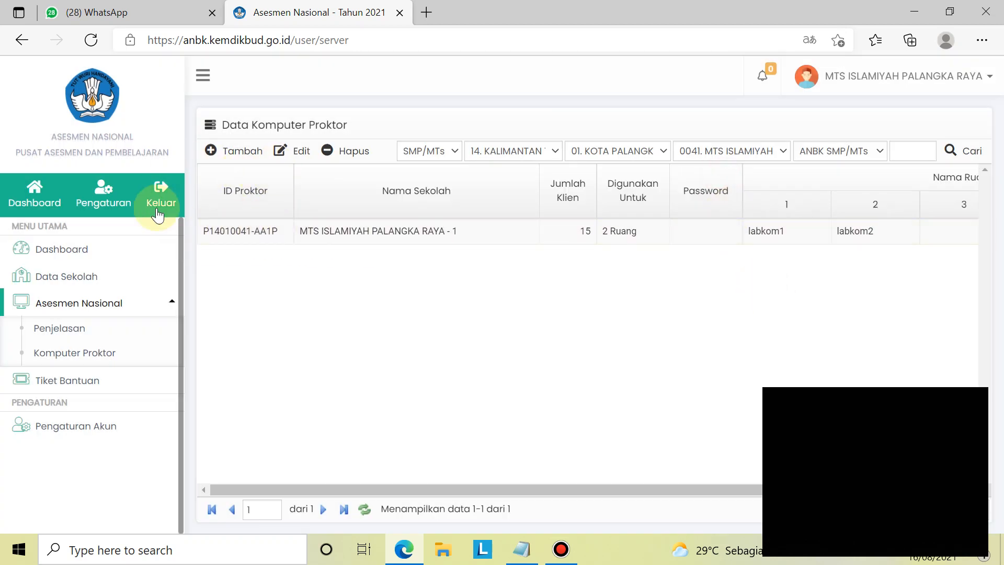
# Step: Set Digunakan Untuk to 1 Ruang for the school's existing proctor computer entry and save the change
pyautogui.moveTo(381, 489); pyautogui.dragTo(557, 488)
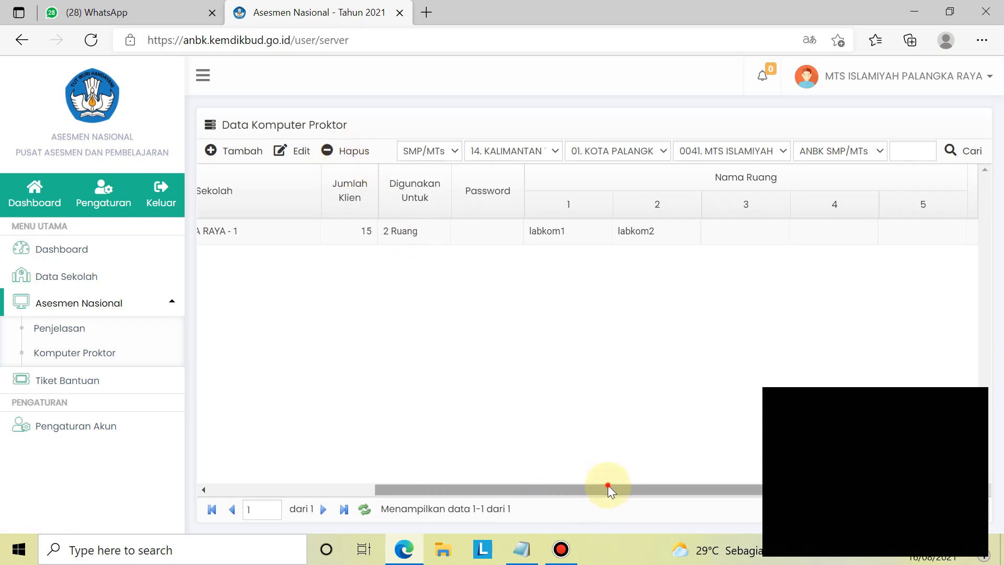
pyautogui.moveTo(608, 484); pyautogui.dragTo(355, 463)
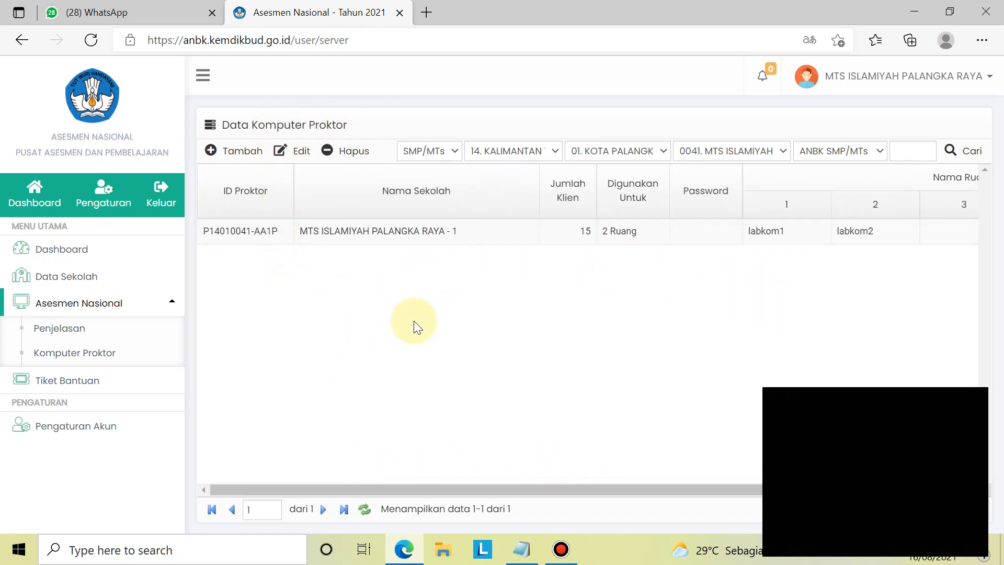
pyautogui.moveTo(527, 480); pyautogui.dragTo(617, 479)
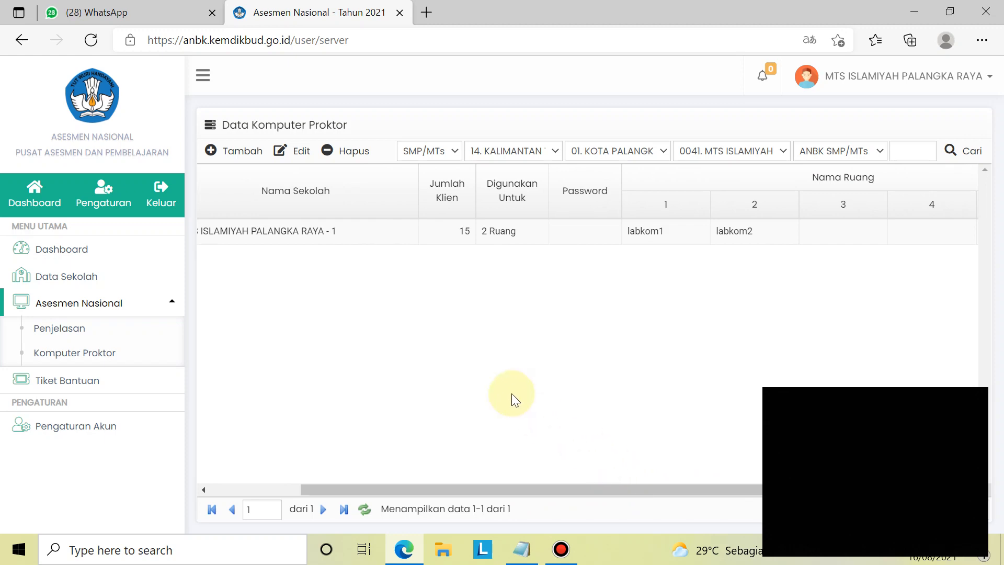
pyautogui.click(291, 150)
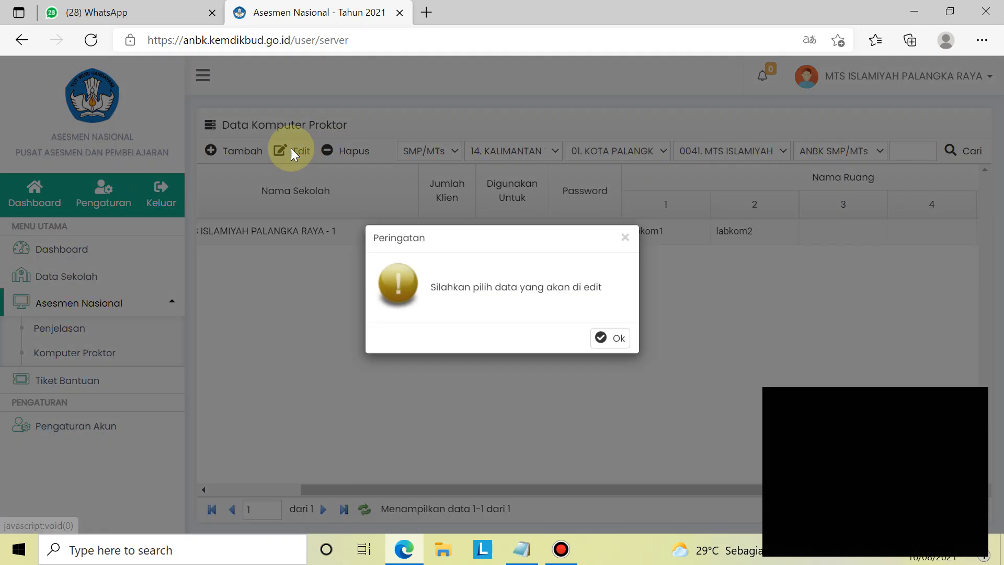
pyautogui.click(610, 343)
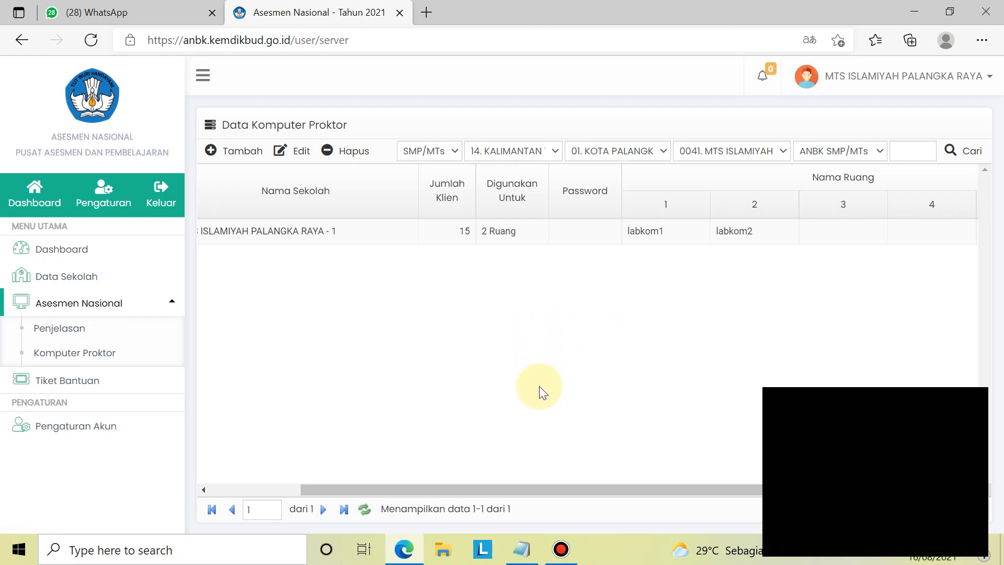
pyautogui.click(386, 239)
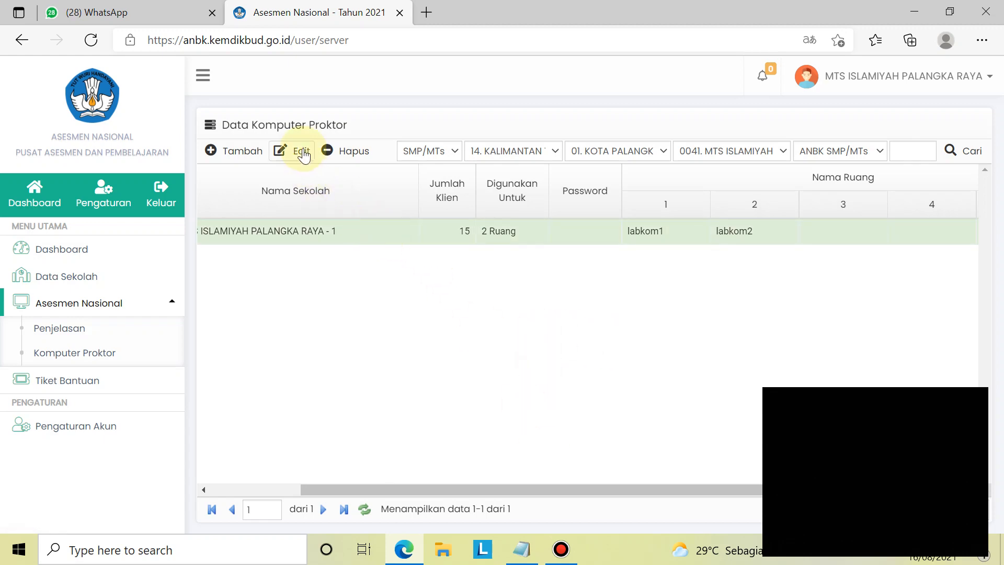
pyautogui.click(302, 151)
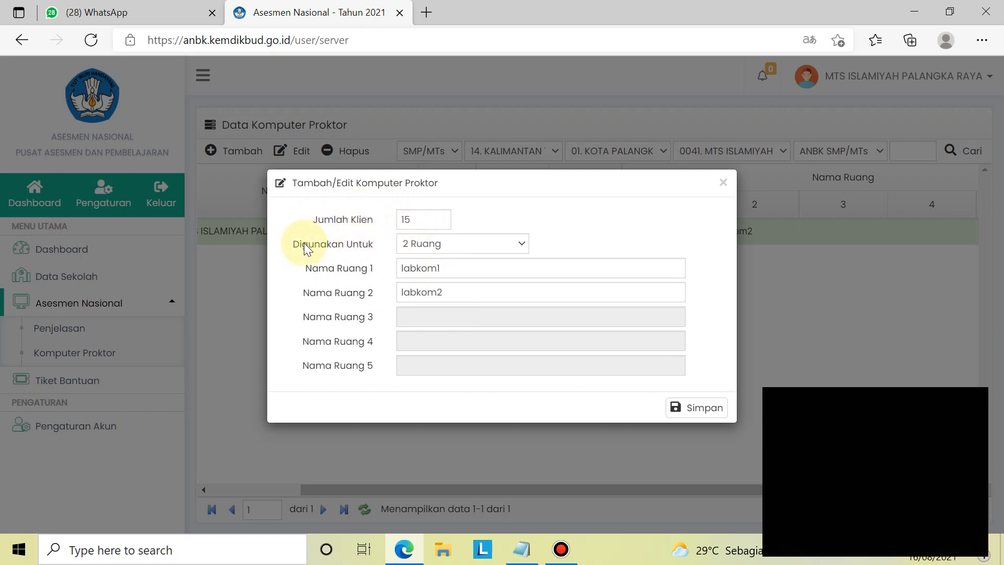
pyautogui.click(462, 243)
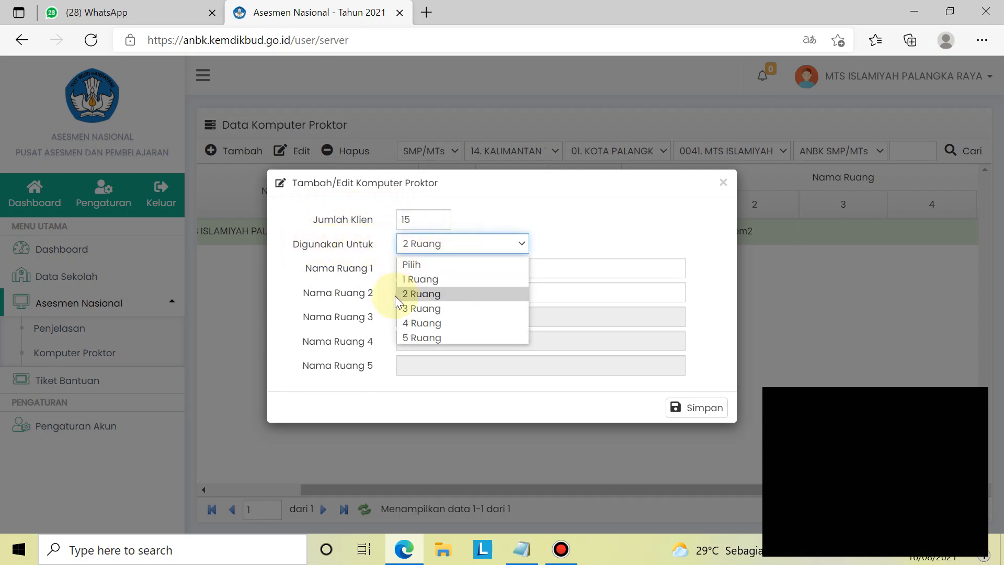
pyautogui.click(409, 274)
pyautogui.click(458, 268)
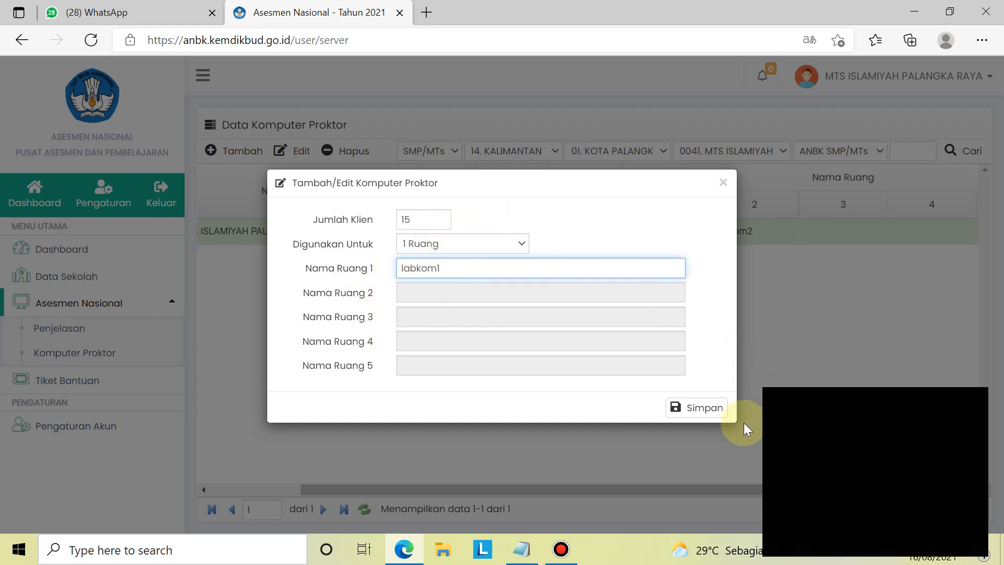
pyautogui.click(718, 414)
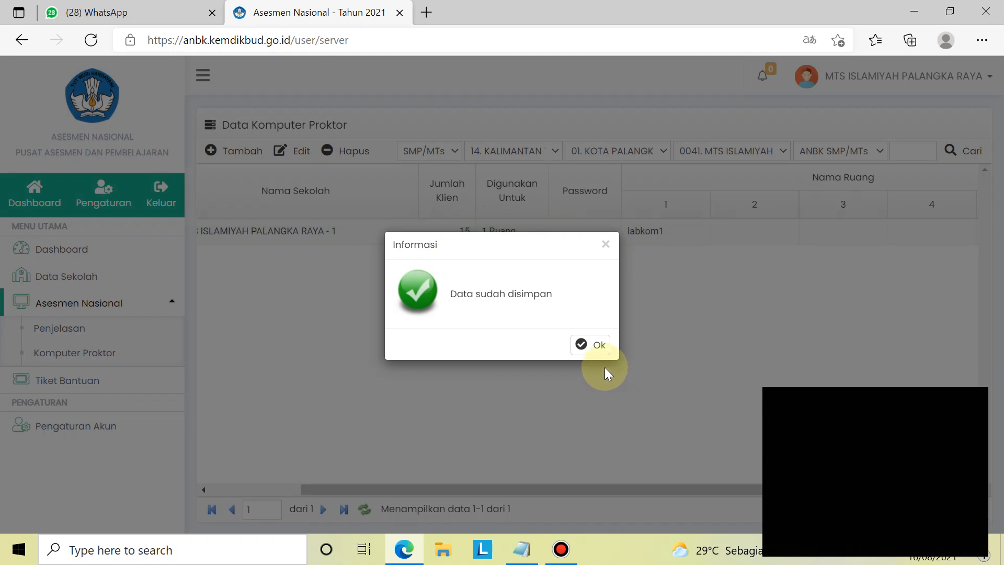
pyautogui.click(600, 350)
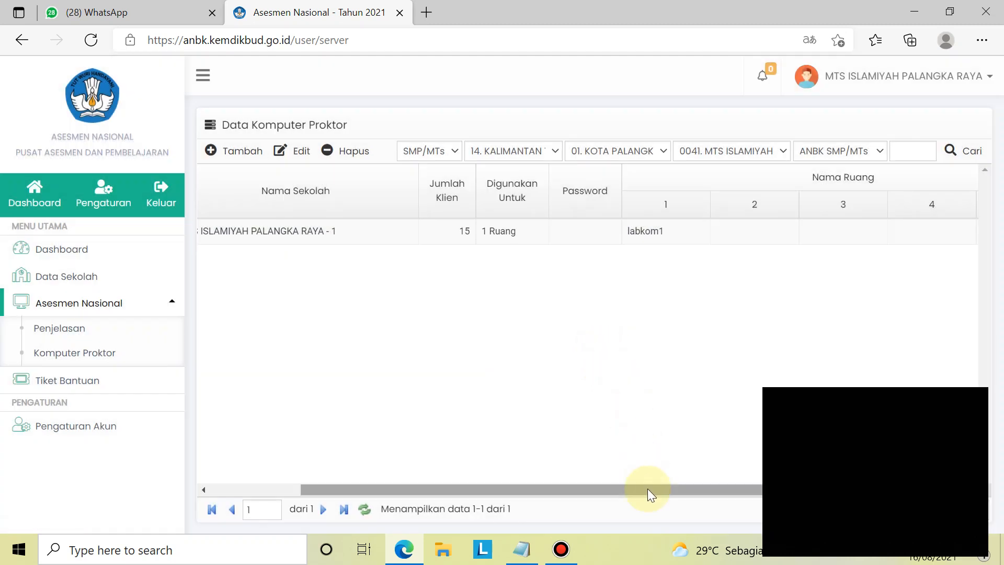
pyautogui.moveTo(649, 490)
pyautogui.mouseDown()
pyautogui.moveTo(761, 485)
pyautogui.moveTo(529, 482)
pyautogui.moveTo(648, 482)
pyautogui.mouseUp()
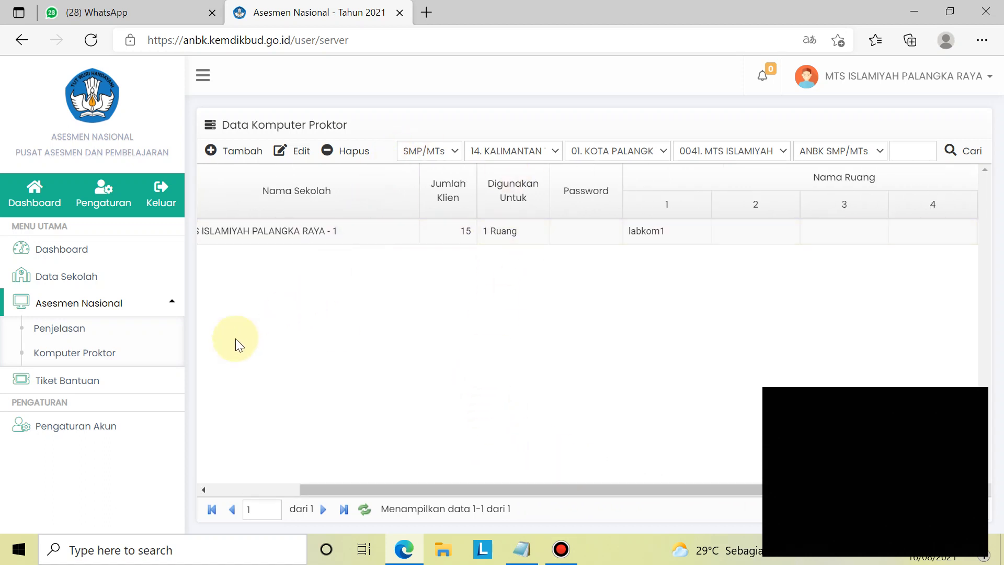
# Step: Open the Tiket Bantuan page, examine the Kategori options in a new help ticket, and close the form without saving
pyautogui.click(62, 382)
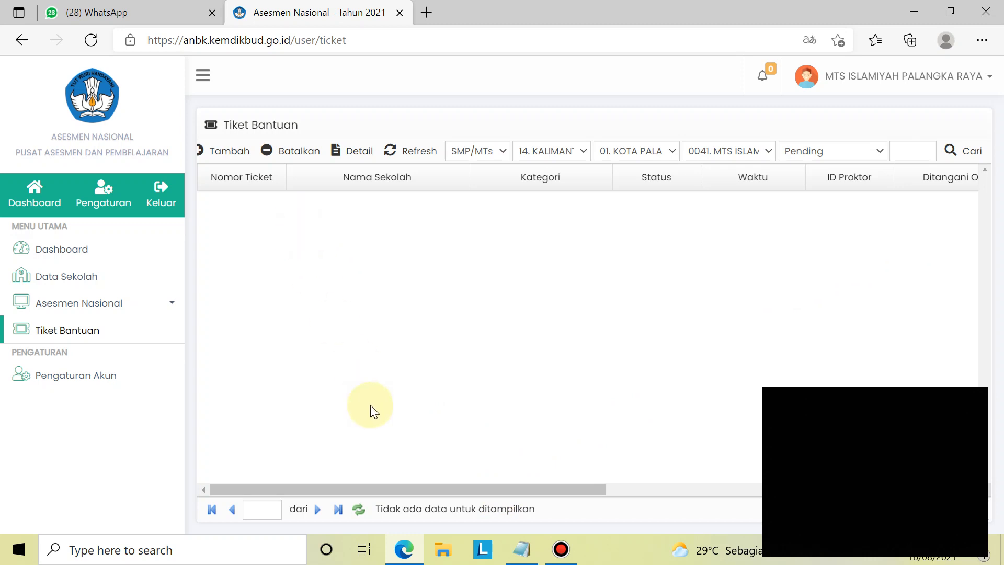
pyautogui.moveTo(381, 490); pyautogui.dragTo(314, 419)
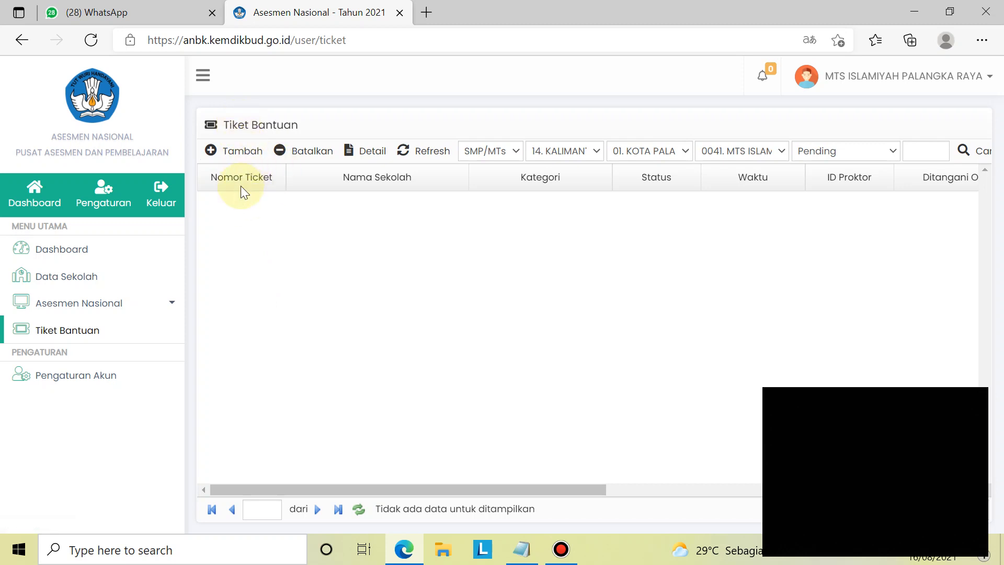
pyautogui.click(227, 151)
pyautogui.click(448, 237)
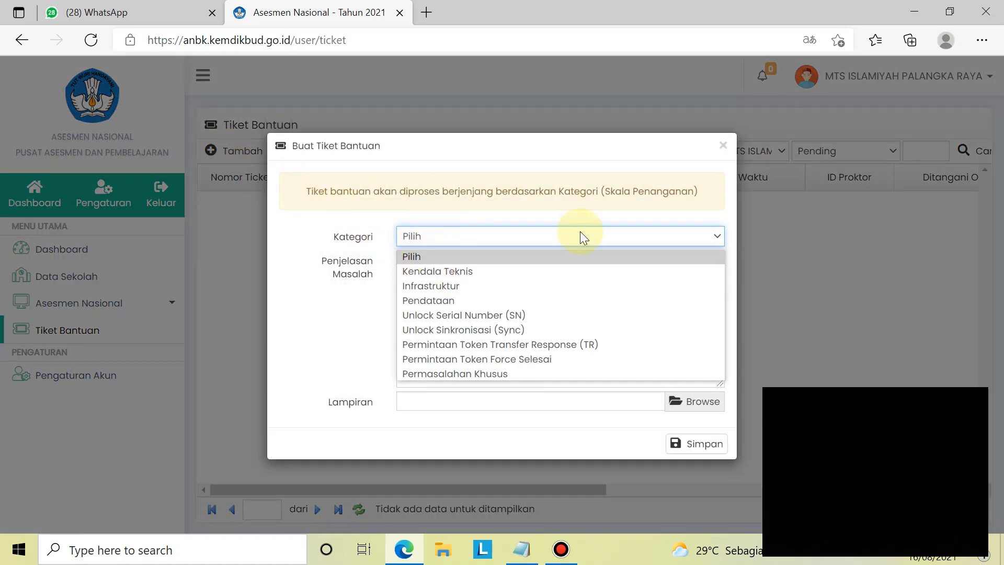
pyautogui.click(725, 146)
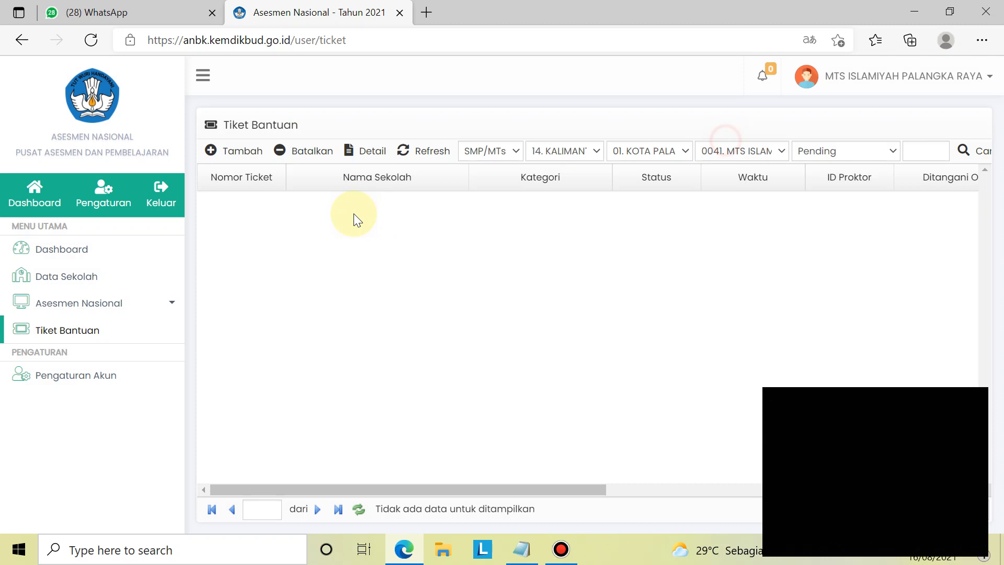
pyautogui.click(221, 152)
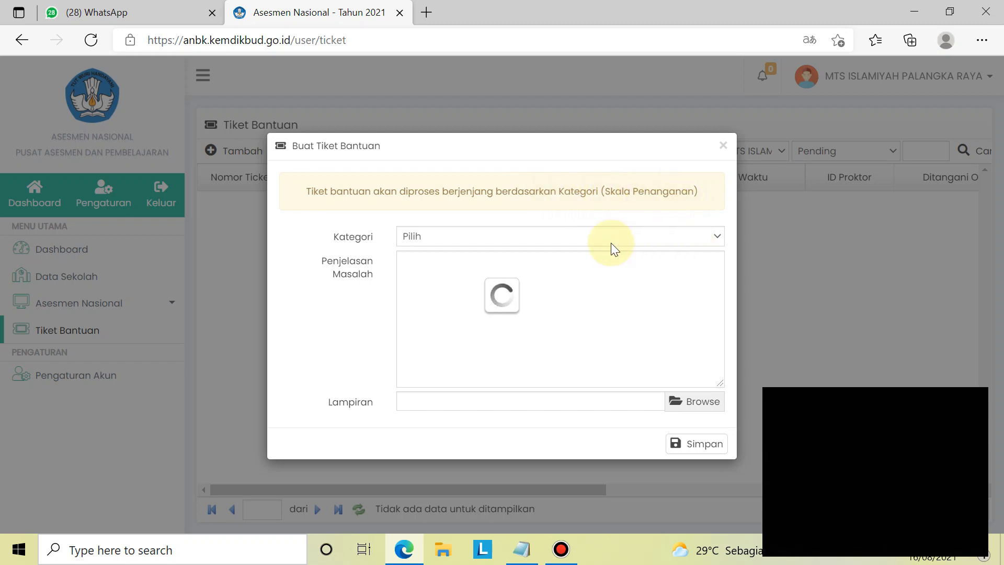
pyautogui.click(713, 232)
pyautogui.click(713, 232)
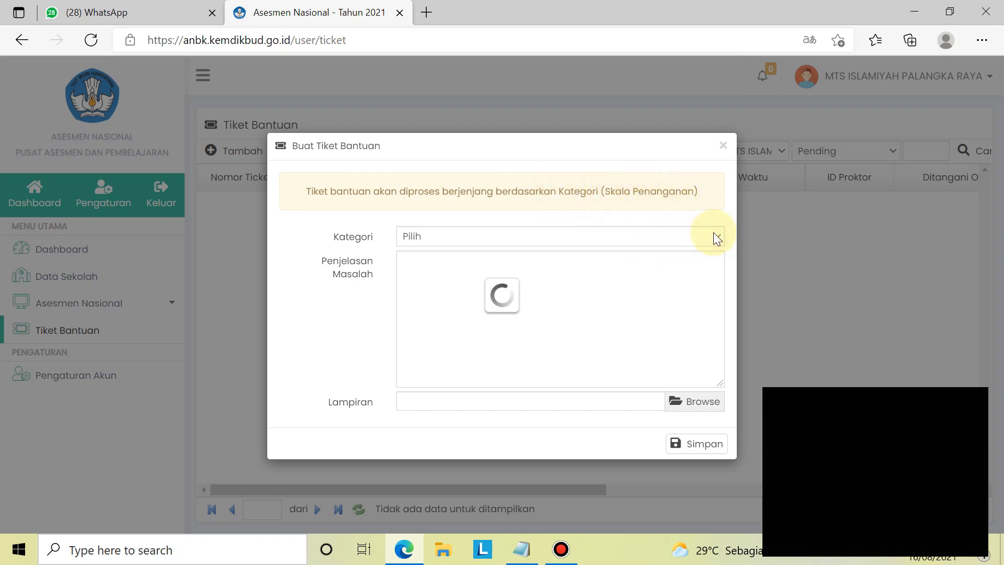
pyautogui.press('F5')
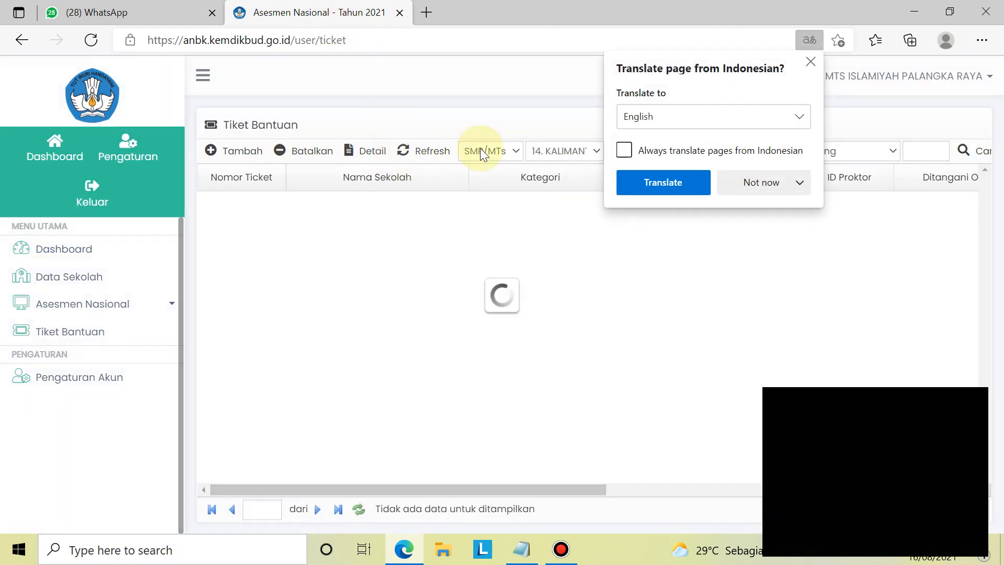
pyautogui.click(811, 64)
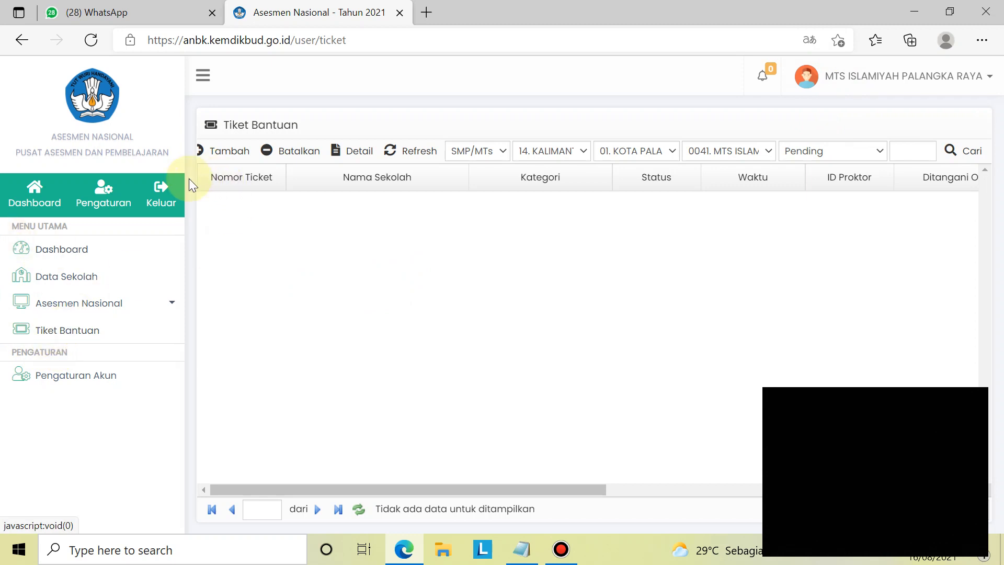
# Step: Review the Pilihan Jadwal Simulasi setting on the Data Sekolah page and return to the Dashboard
pyautogui.click(62, 284)
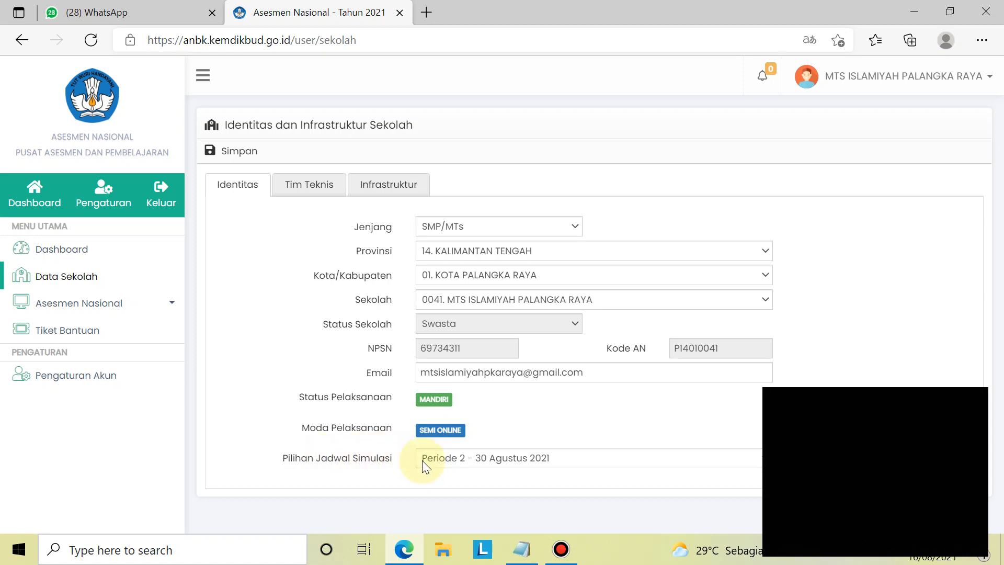
pyautogui.click(444, 460)
pyautogui.click(444, 460)
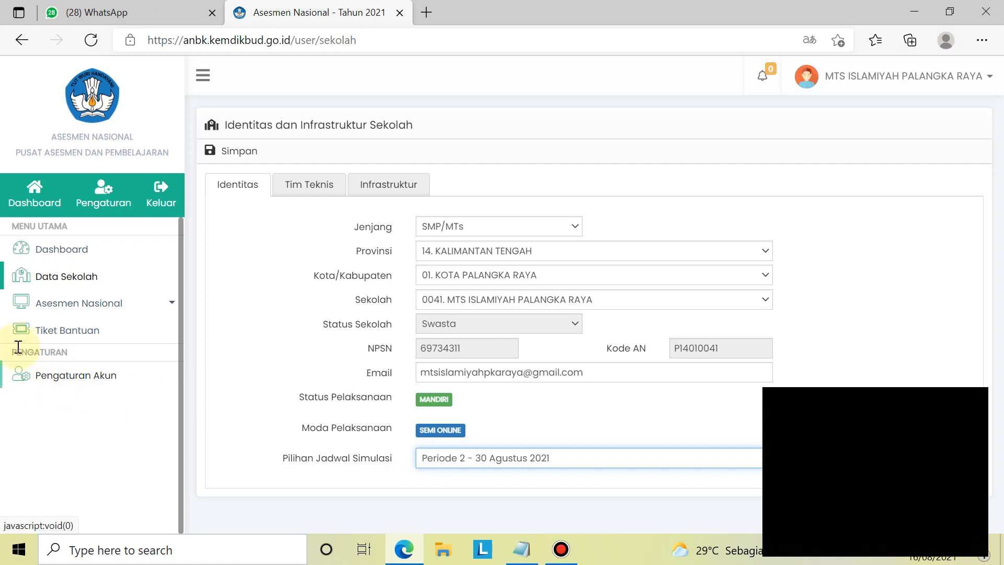
pyautogui.click(61, 246)
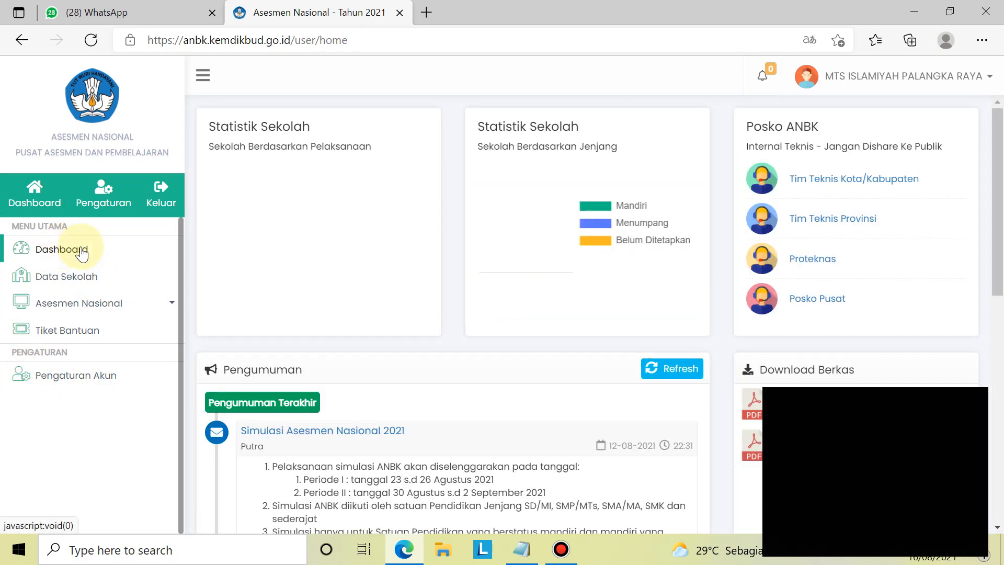